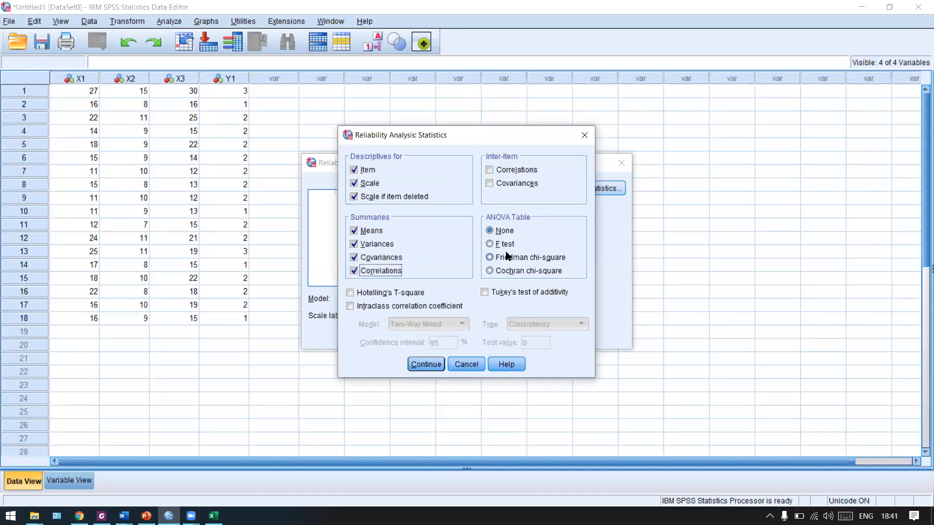
Step: Add inter-item correlations, the F test and Hotelling's T-square to the reliability statistics and run the analysis
left_click(523, 171)
left_click(523, 188)
left_click(505, 244)
left_click(515, 183)
left_click(350, 292)
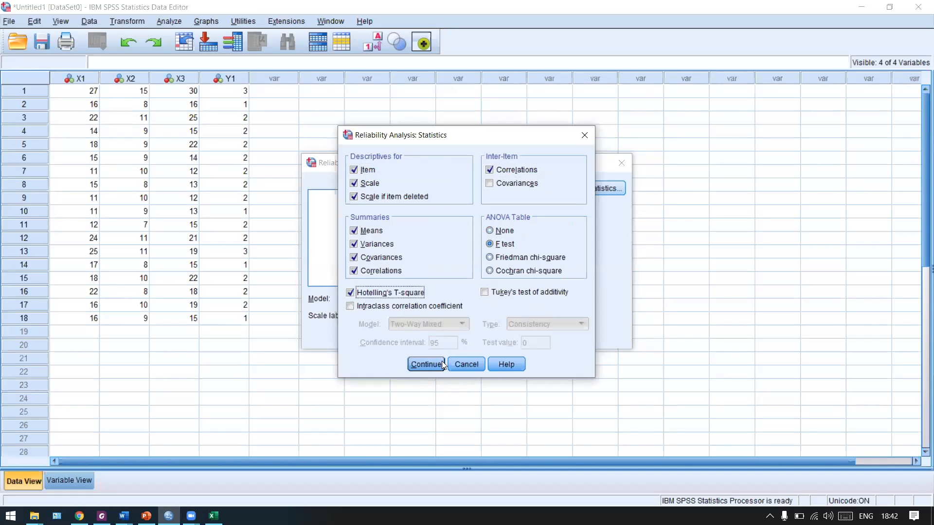
left_click(425, 364)
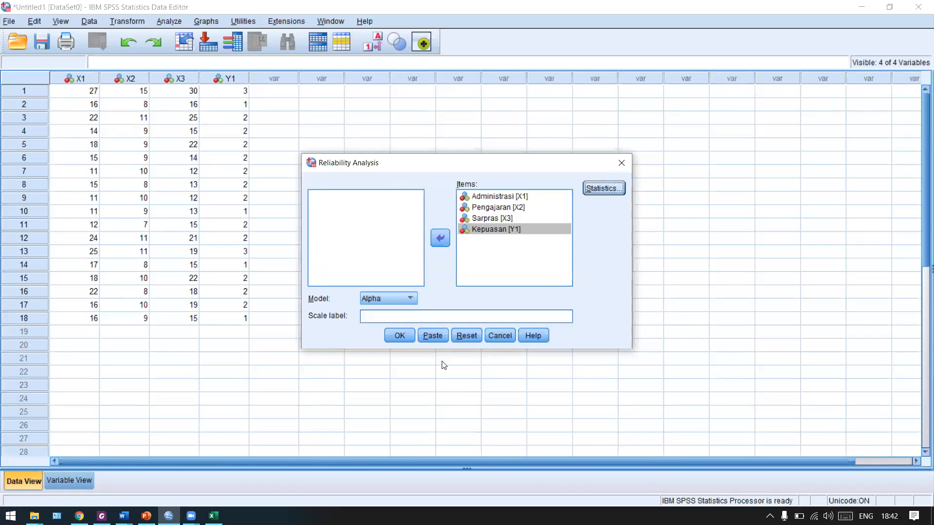
left_click(402, 335)
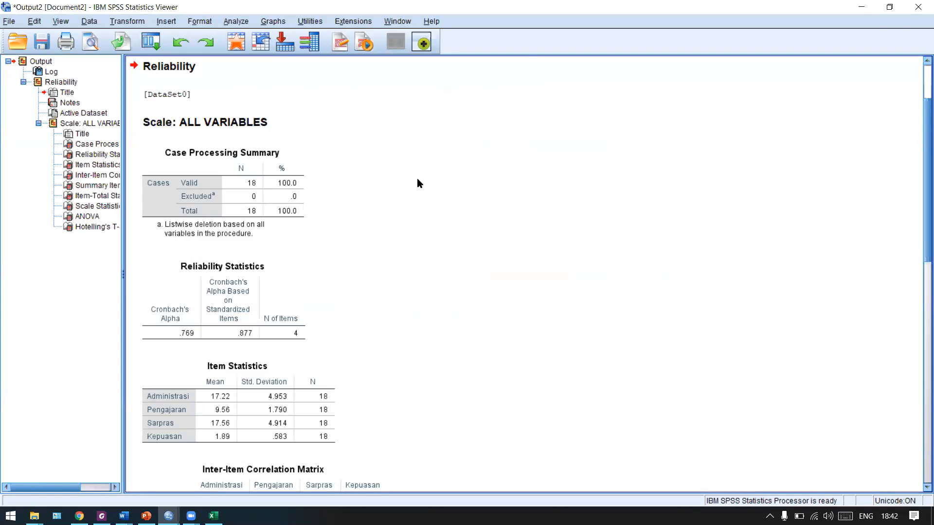
Step: Examine the reliability output from the Case Processing Summary through the ANOVA and Hotelling's T-Squared Test tables
left_click(255, 192)
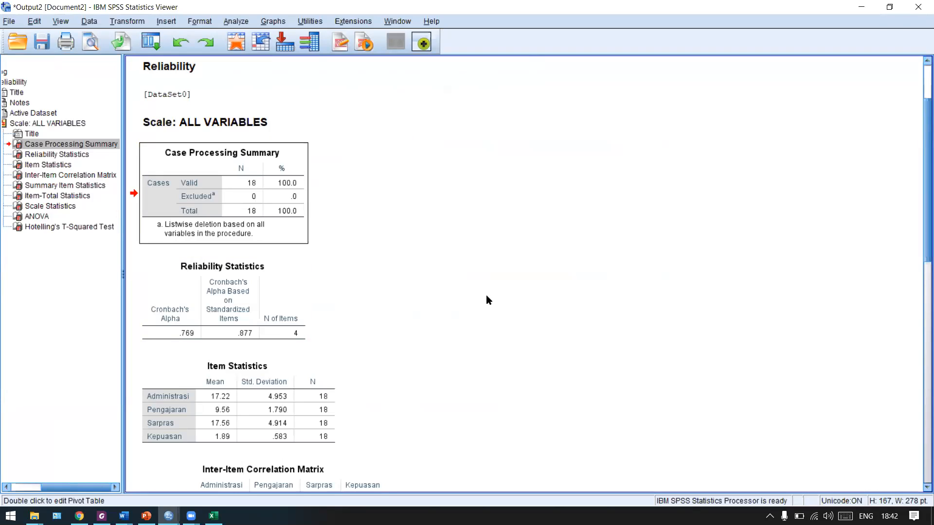
scroll(486, 295, "down", 1)
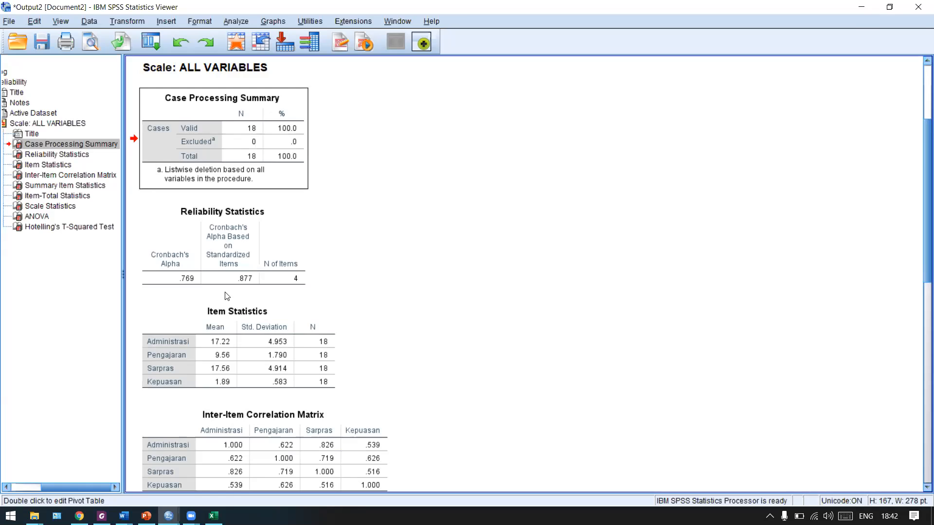
scroll(217, 298, "down", 1)
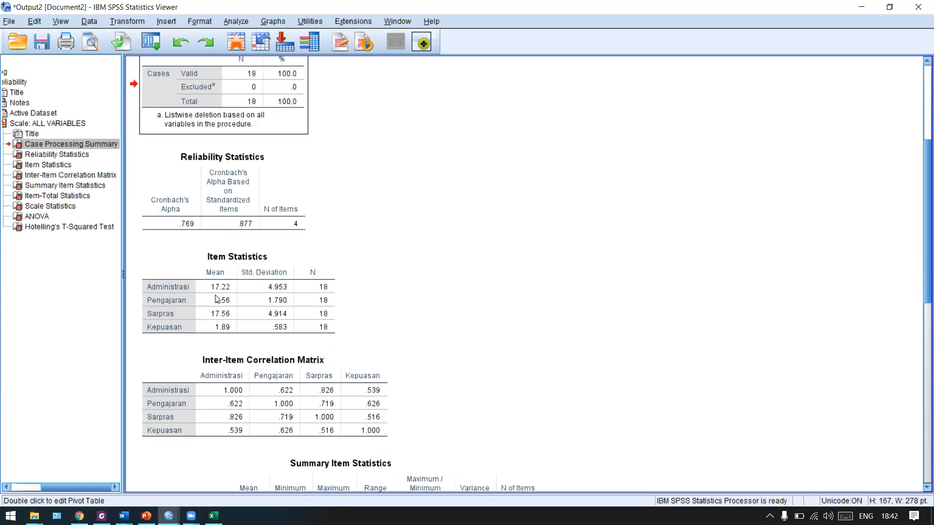
scroll(217, 299, "down", 3)
scroll(217, 299, "down", 2)
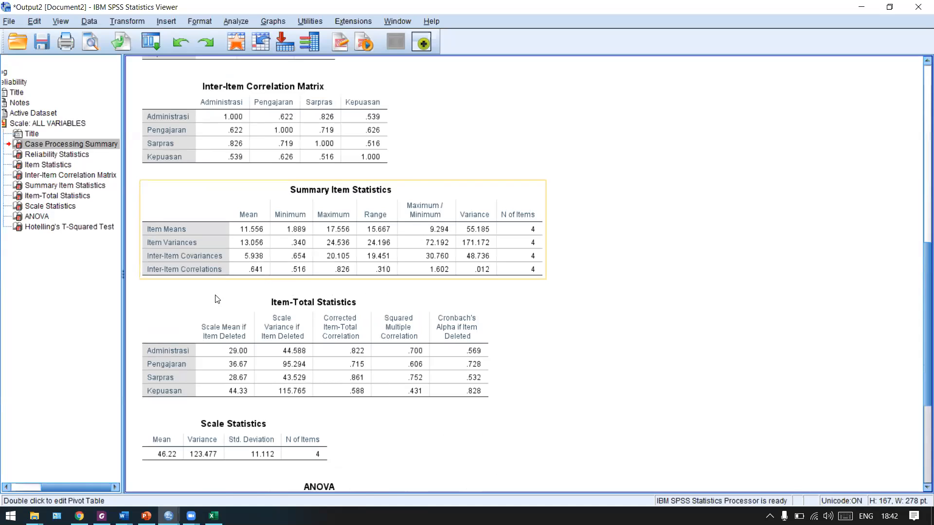
scroll(217, 298, "down", 4)
left_click(576, 307)
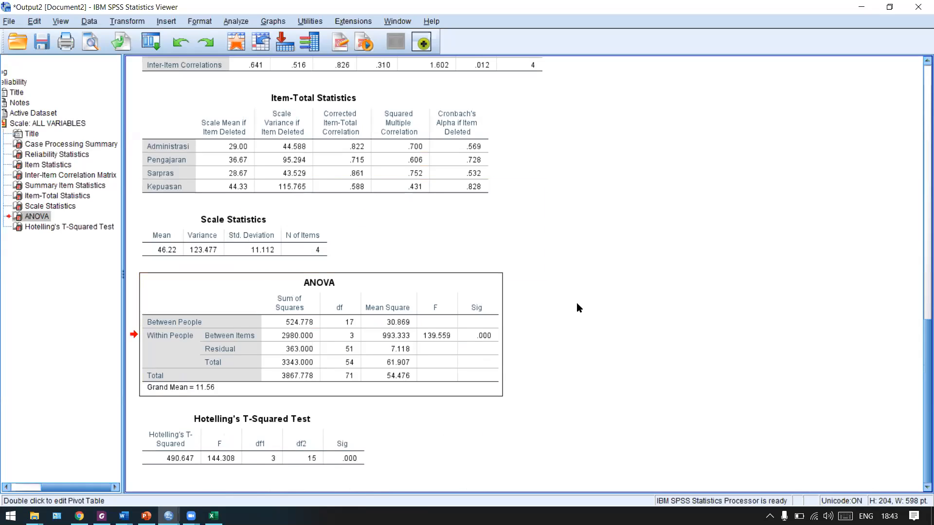
scroll(501, 328, "up", 1)
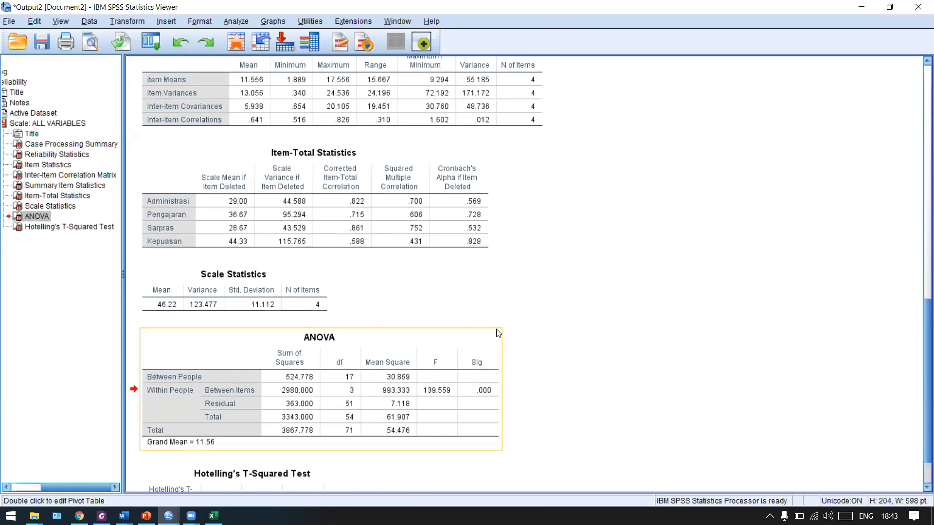
scroll(499, 333, "down", 1)
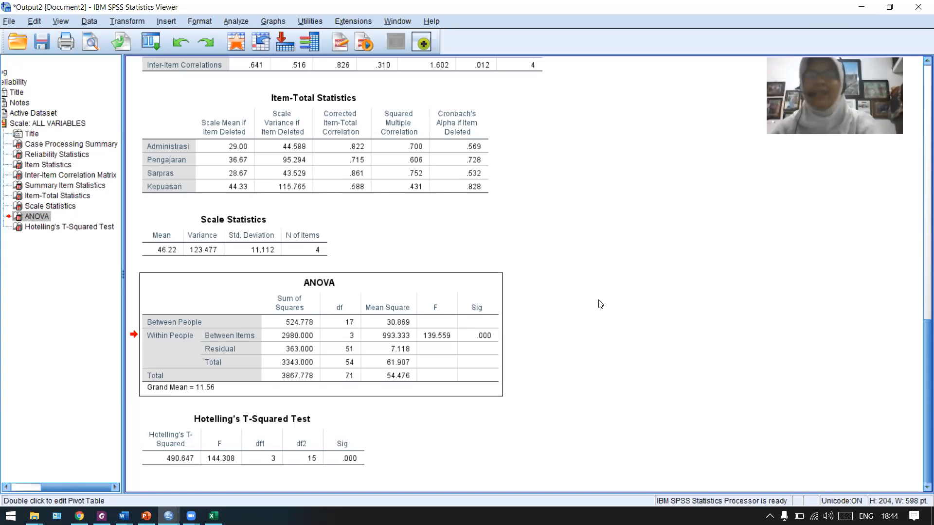
Step: Review the reliability output again from its beginning, down to the Inter-Item Correlation Matrix and Summary Item Statistics
scroll(600, 304, "up", 3)
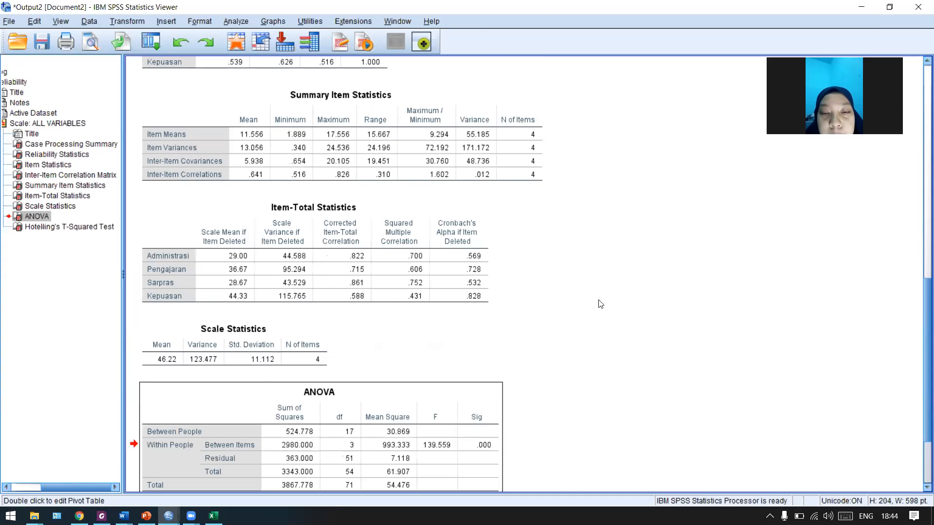
scroll(601, 304, "up", 2)
scroll(601, 304, "up", 4)
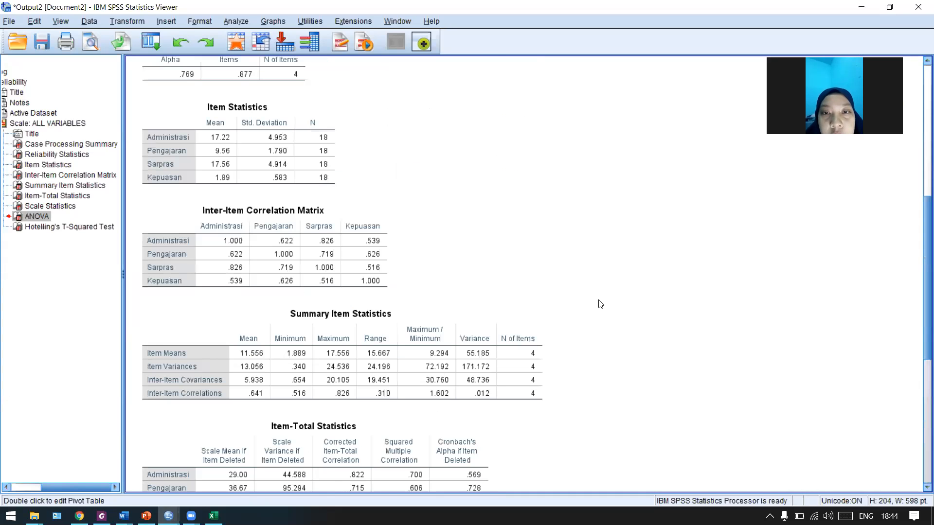
scroll(601, 304, "up", 2)
scroll(601, 304, "up", 5)
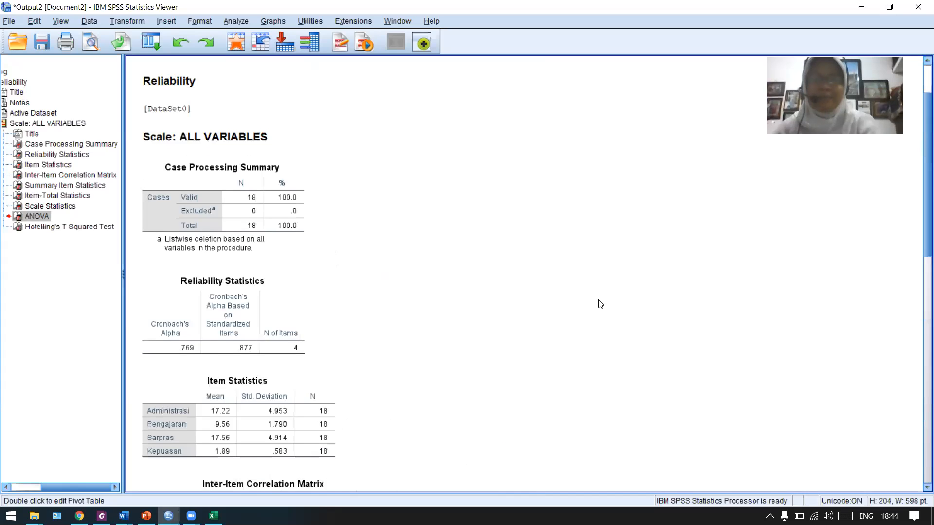
scroll(564, 303, "up", 3)
scroll(331, 326, "down", 3)
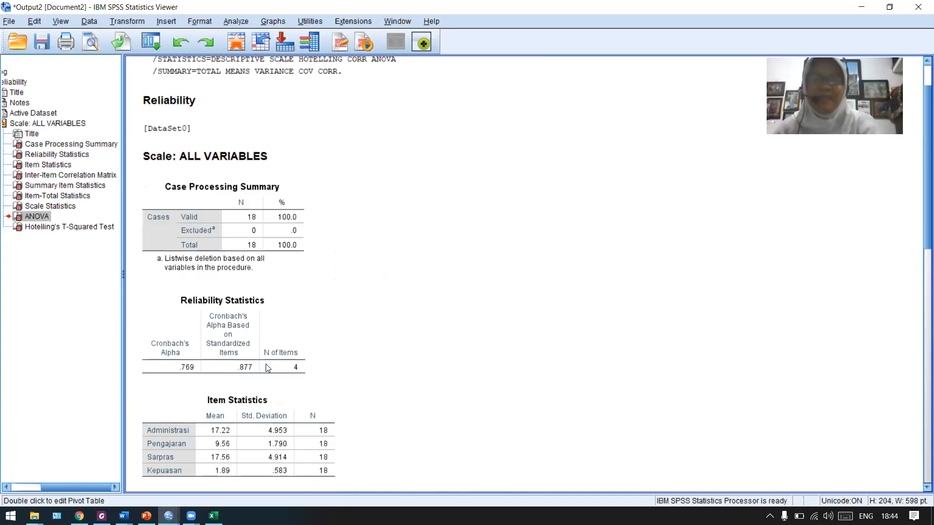
scroll(268, 366, "down", 4)
scroll(295, 329, "down", 1)
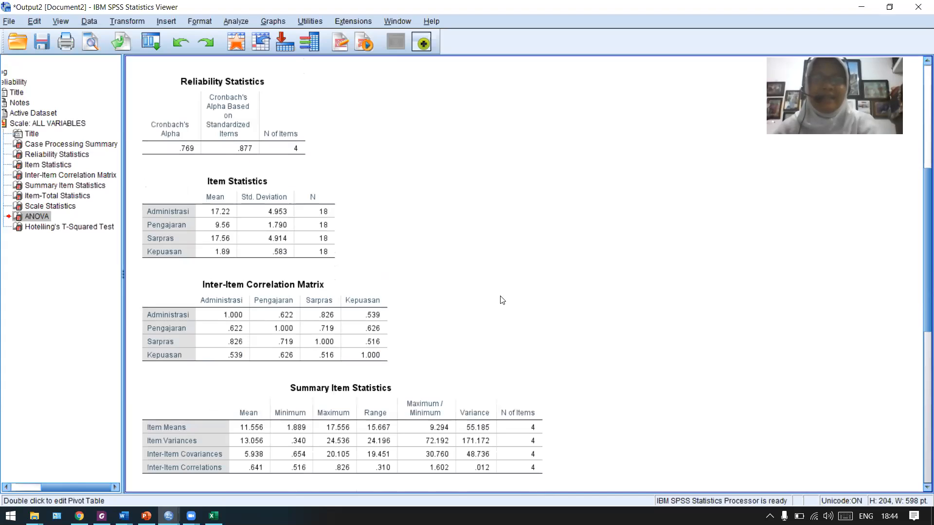
scroll(315, 259, "down", 1)
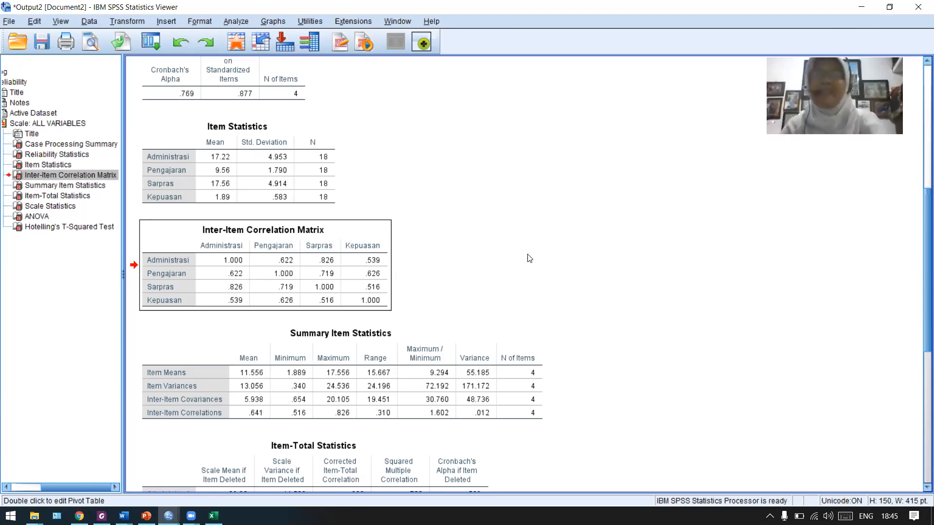
Step: Start a Probit regression analysis with Kepuasan [Y1] as the response frequency
left_click(236, 22)
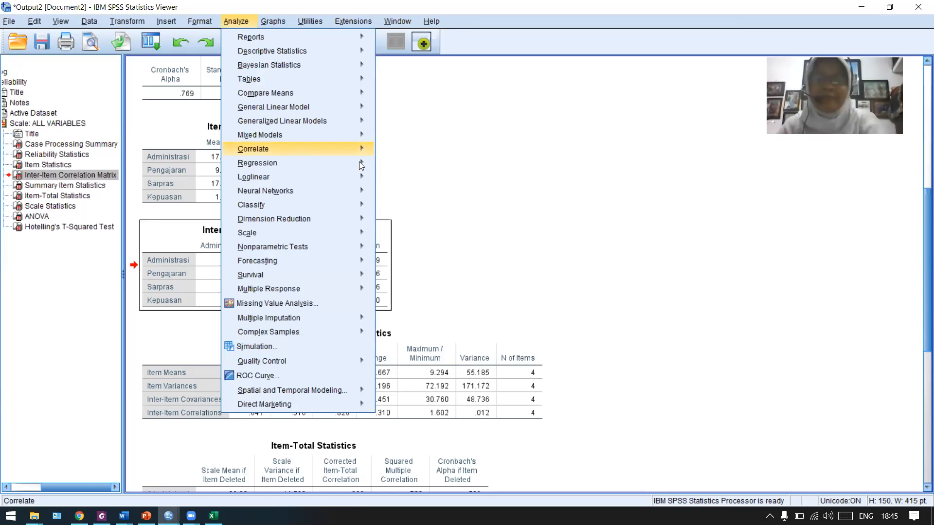
mouse_move(301, 163)
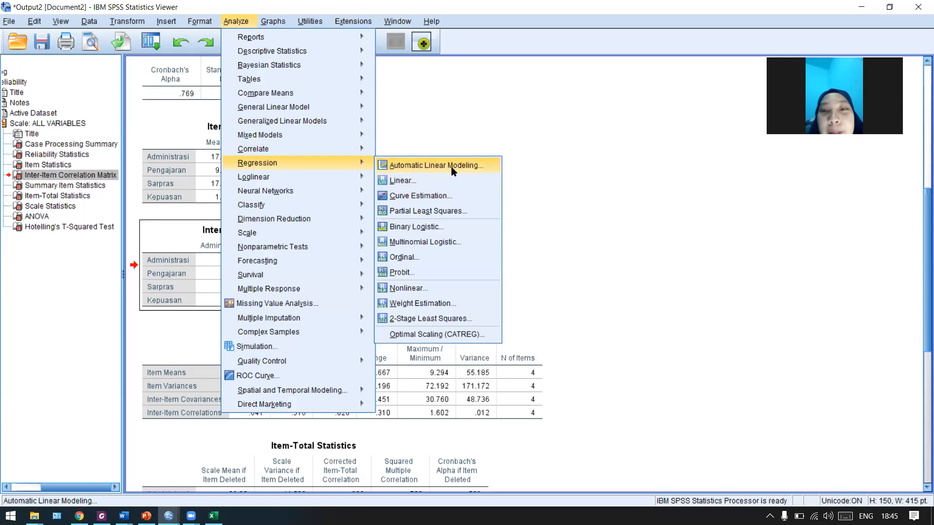
left_click(429, 273)
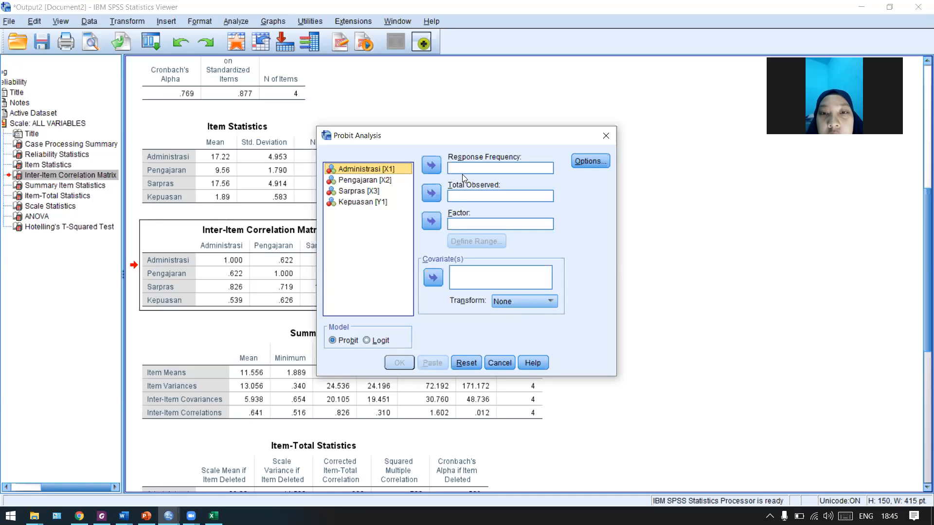
left_click(372, 201)
left_click(438, 169)
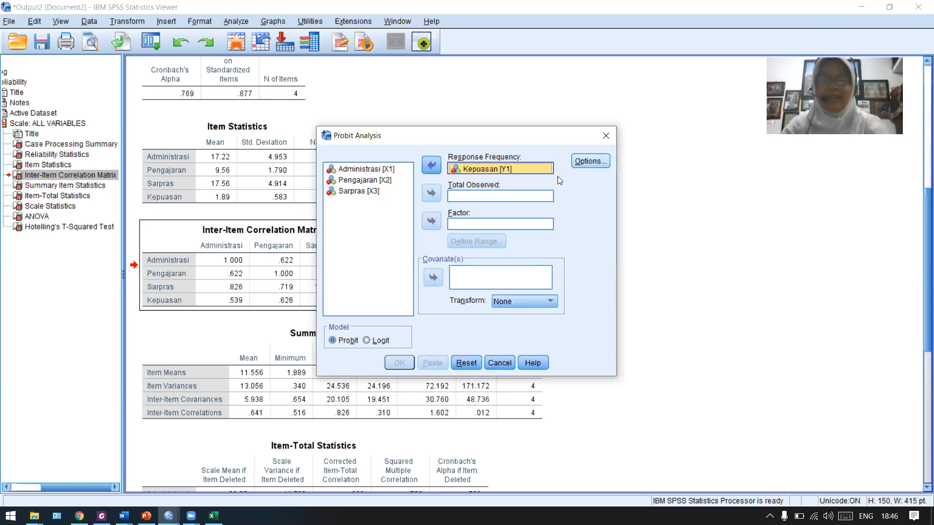
Step: Assign Sarpras [X3], Pengajaran [X2] and Administrasi [X1] as covariates of the Probit analysis
left_click(491, 200)
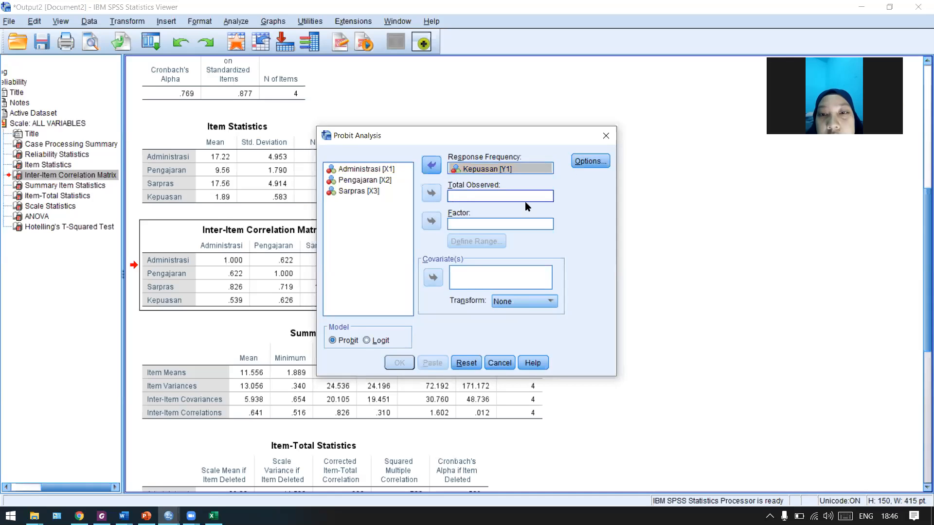
left_click(455, 282)
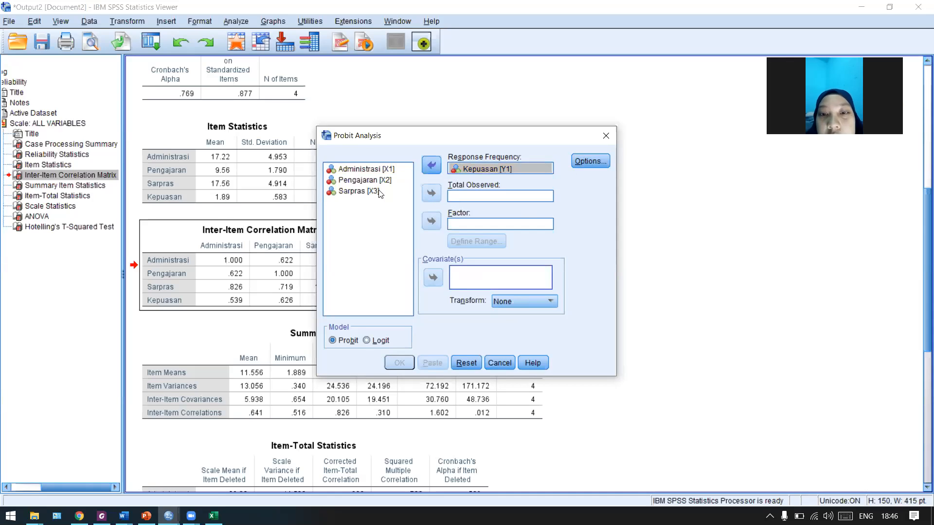
left_click(378, 171)
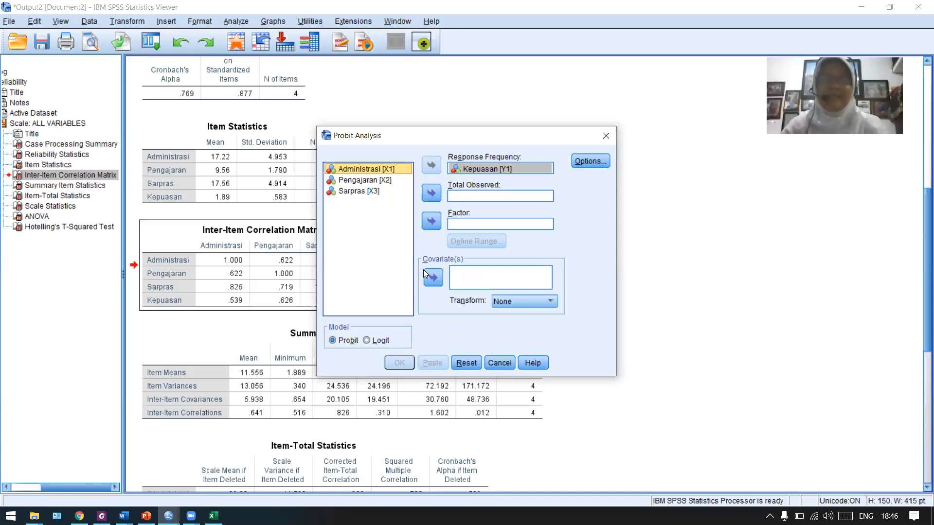
right_click(369, 168)
left_click(409, 291)
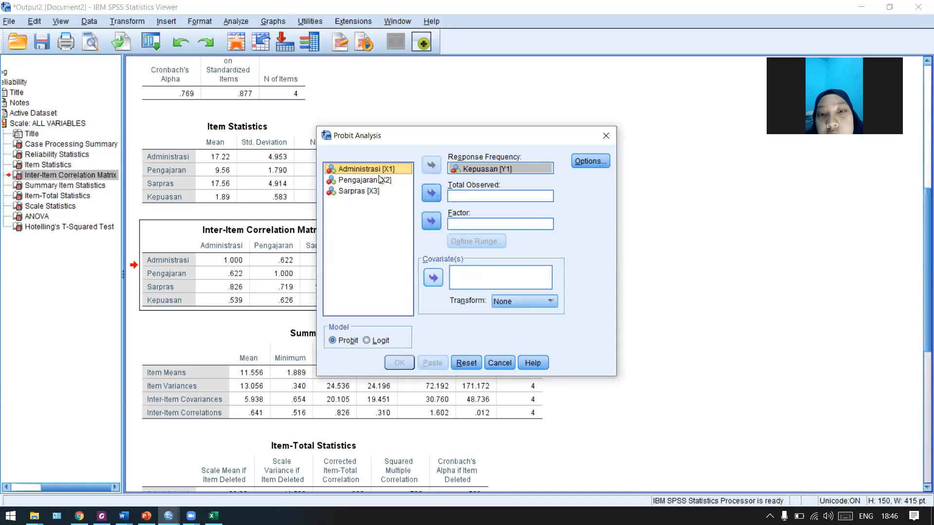
left_click(433, 278)
left_click(432, 278)
left_click(363, 166)
left_click(432, 275)
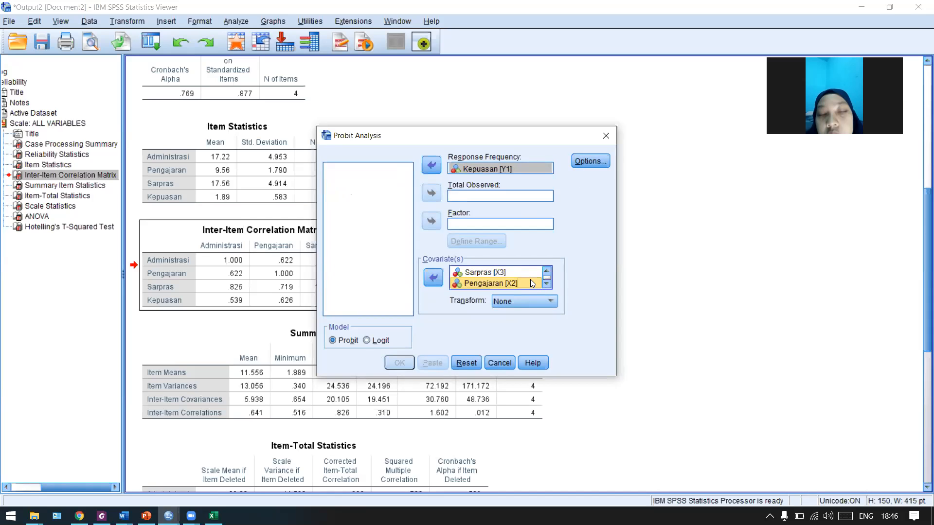
scroll(530, 283, "up", 1)
scroll(530, 283, "down", 1)
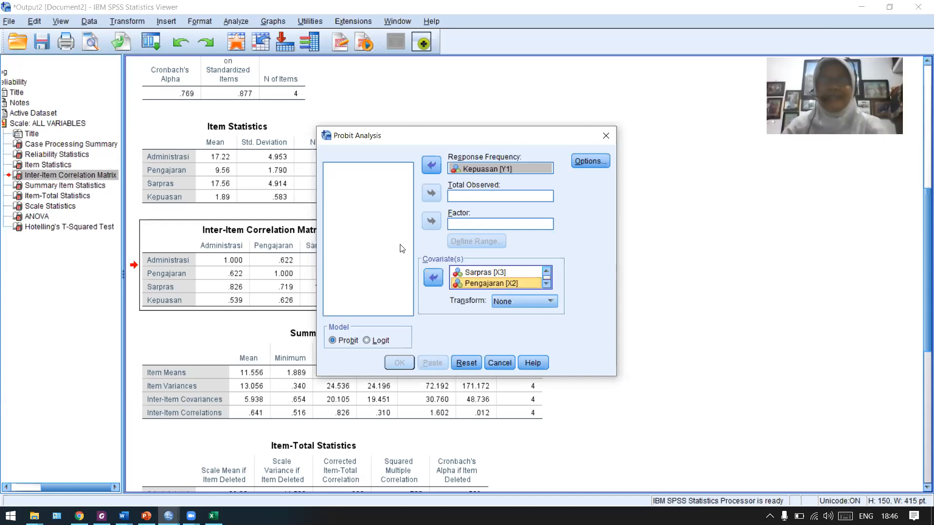
Step: Try the Logit model in place of Probit while checking the analysis options, and cancel the Probit Analysis
key("alt+o")
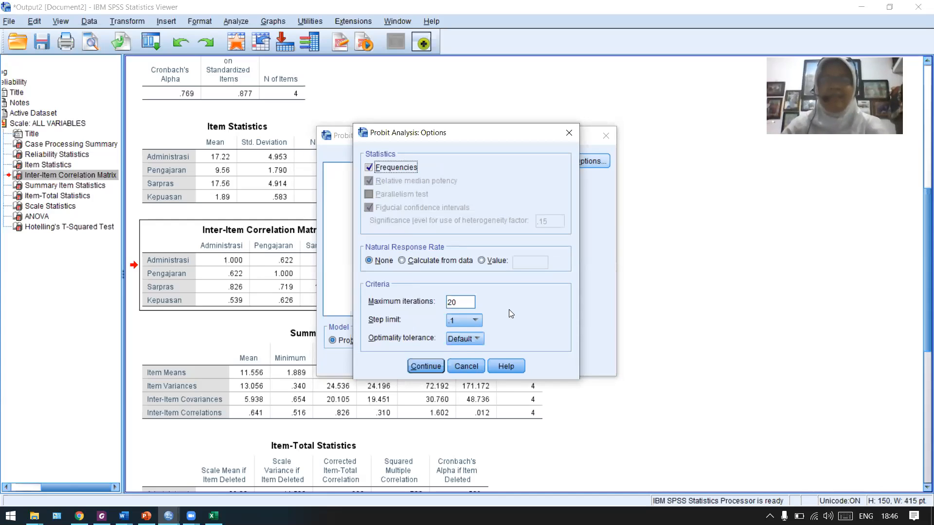
left_click(426, 366)
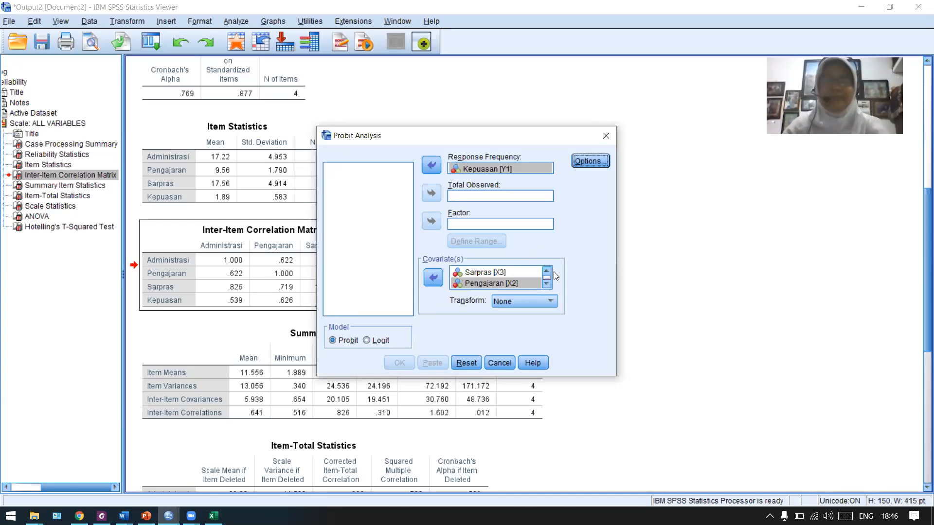
key("alt+l")
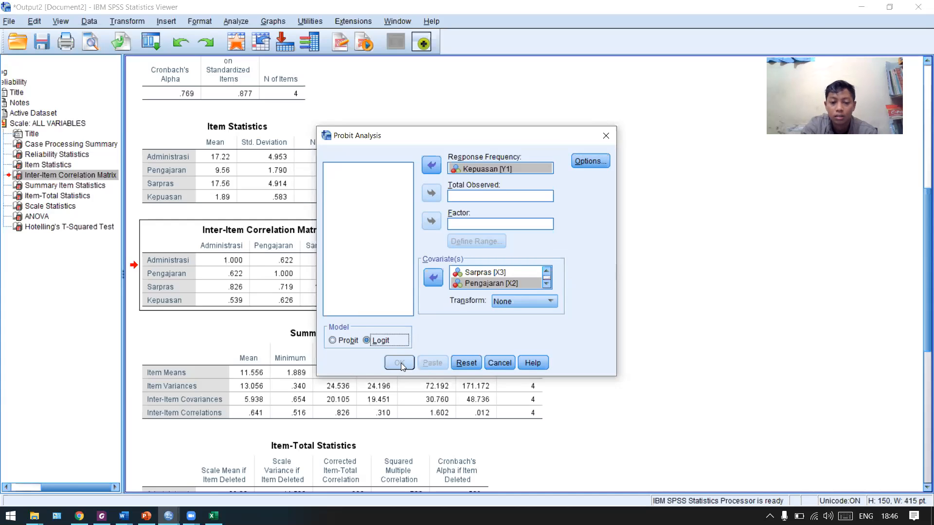
left_click(599, 164)
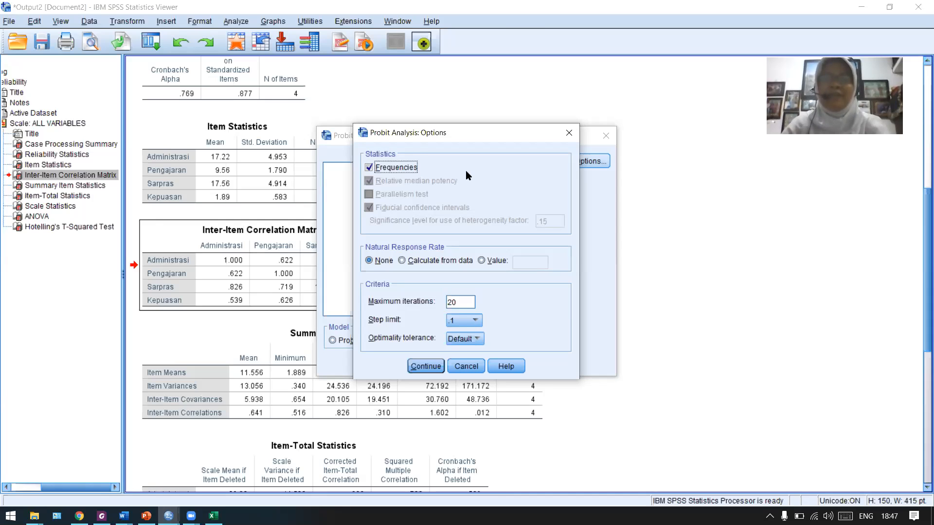
left_click(425, 366)
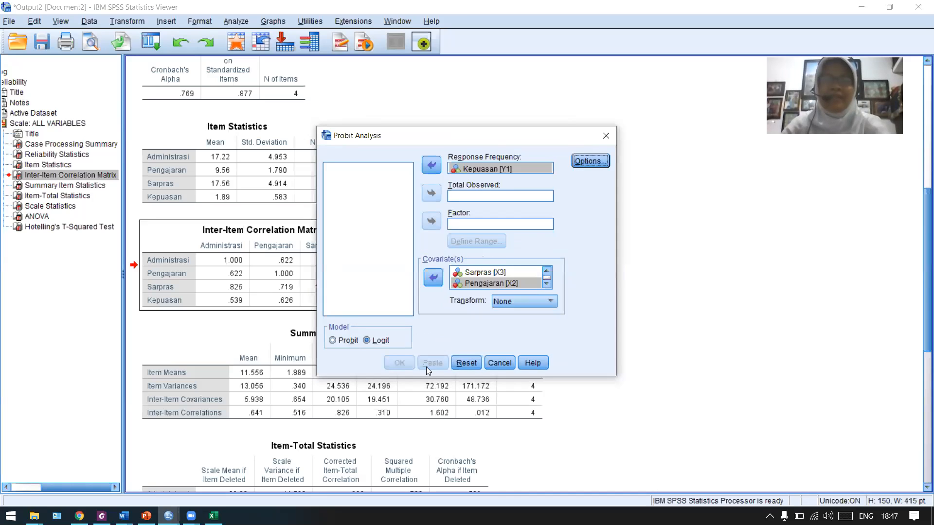
left_click(348, 340)
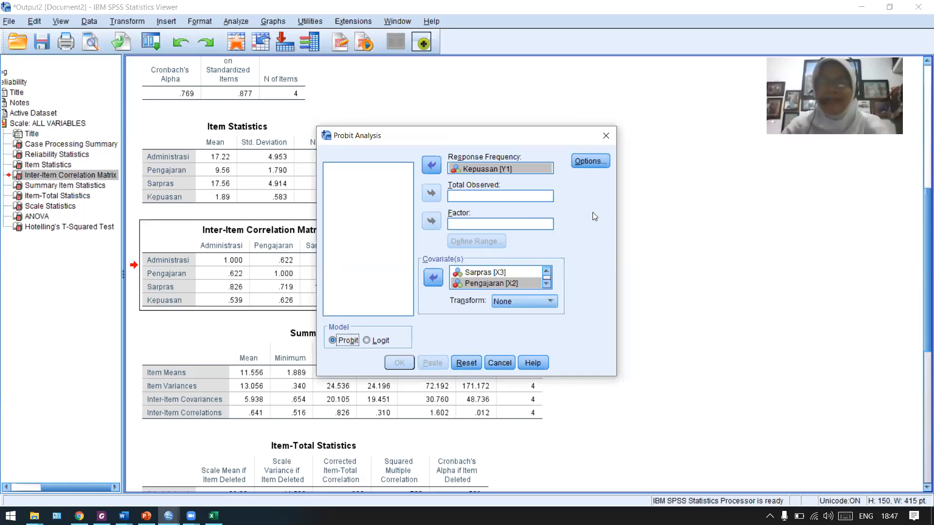
left_click(501, 365)
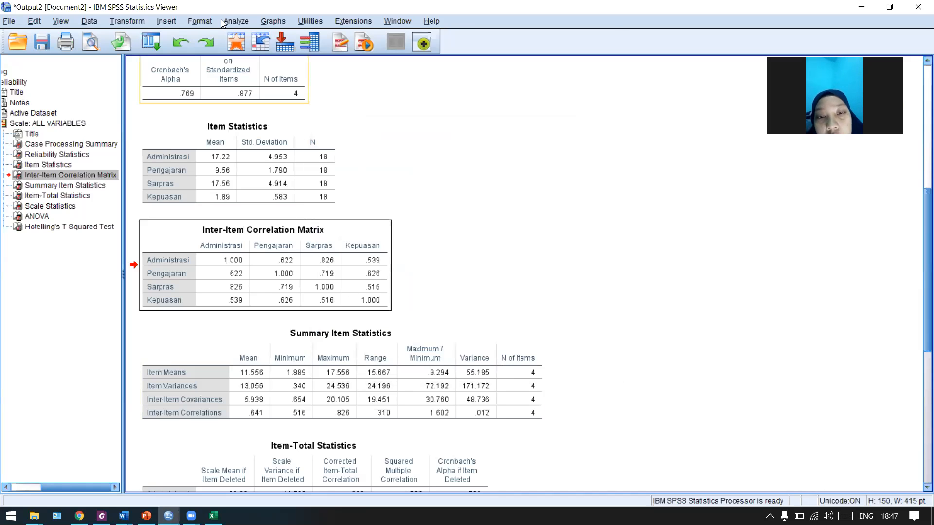
left_click(238, 21)
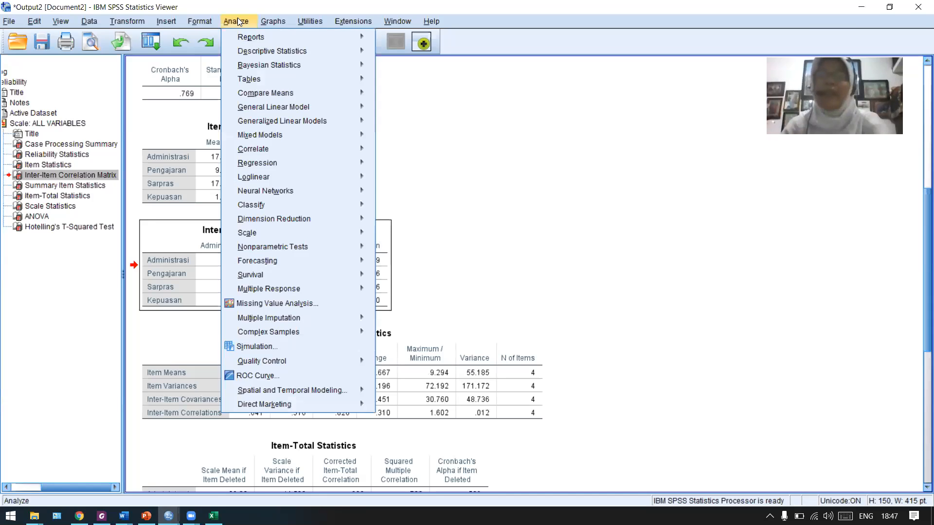
left_click(238, 21)
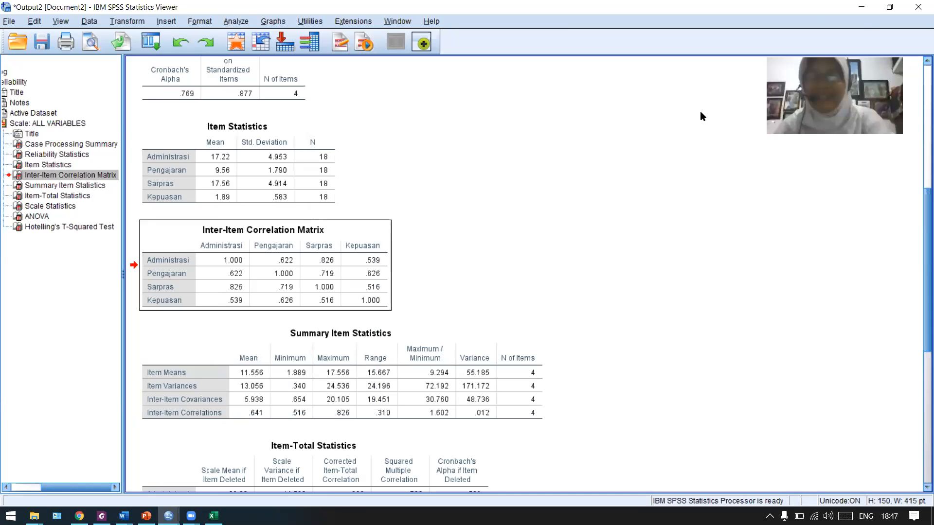
Step: Start an Ordinal Regression analysis with Kepuasan [Y1] as the dependent variable
left_click(237, 21)
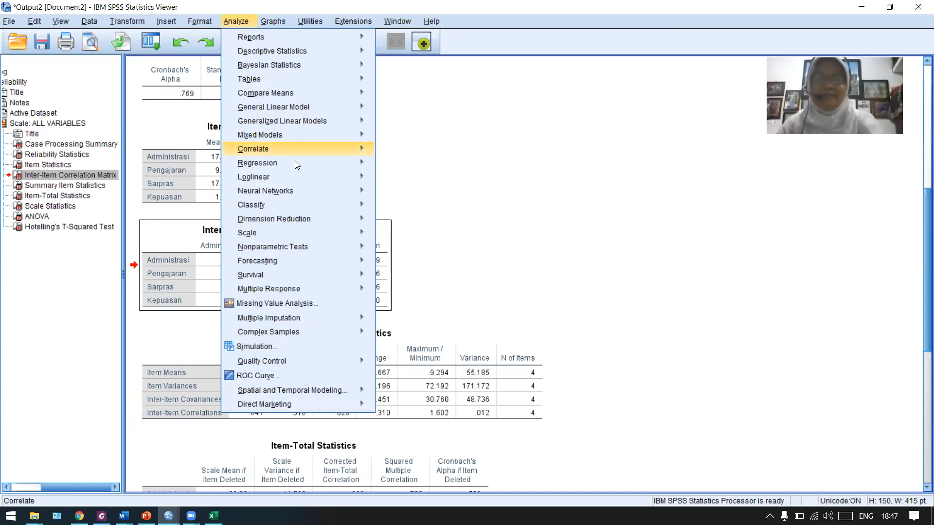
mouse_move(296, 164)
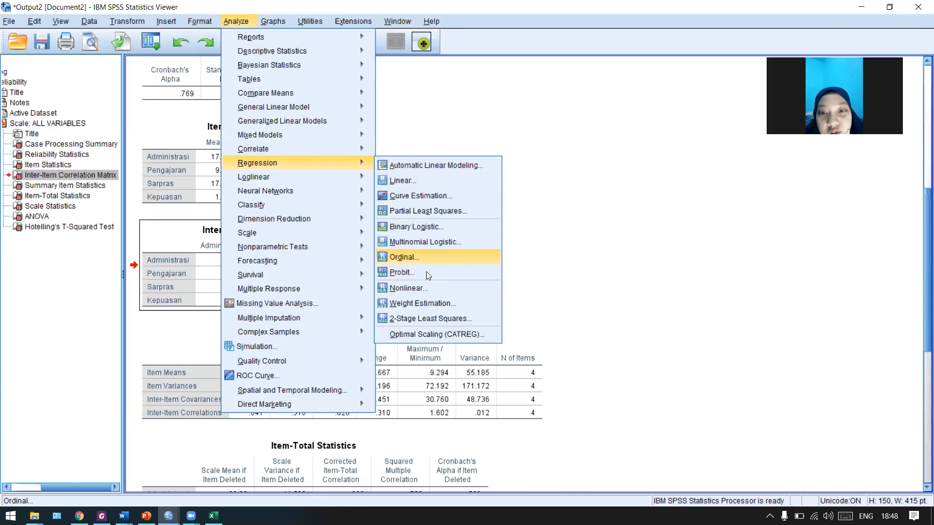
left_click(463, 262)
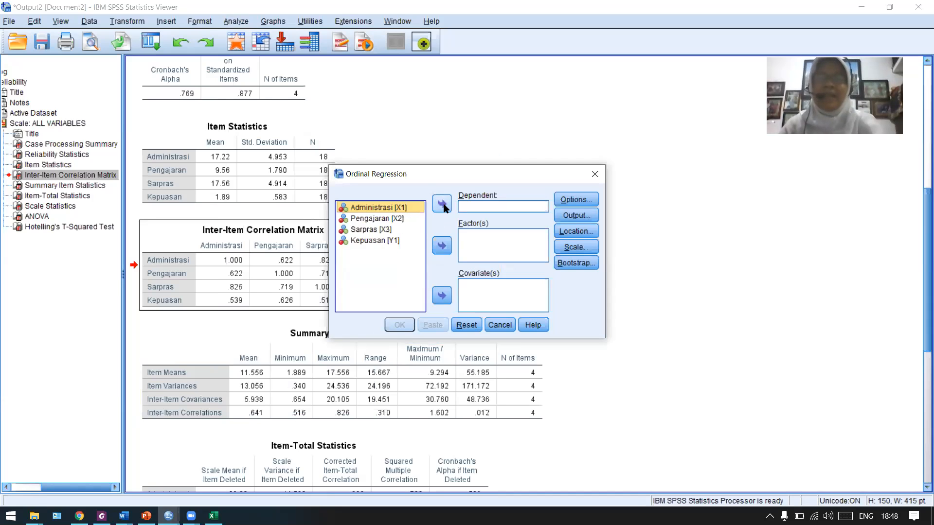
left_click(412, 240)
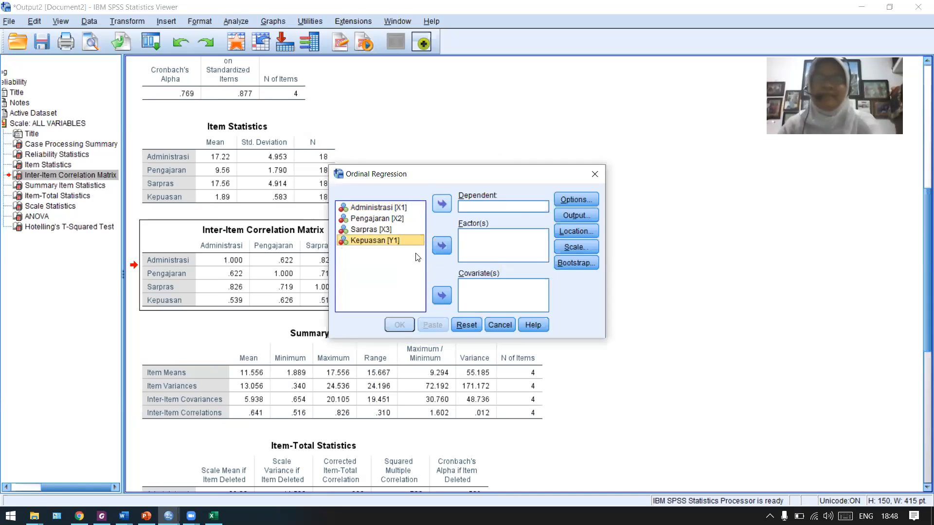
double_click(412, 240)
Step: Assign Administrasi [X1], Sarpras [X3] and Pengajaran [X2] as factors of the ordinal regression
left_click(392, 209)
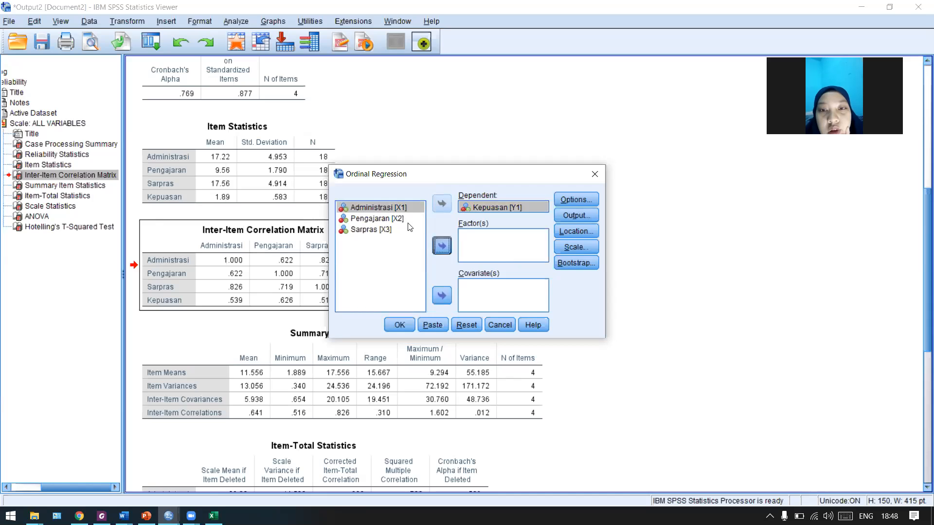
left_click(439, 246)
left_click(392, 220)
double_click(398, 220)
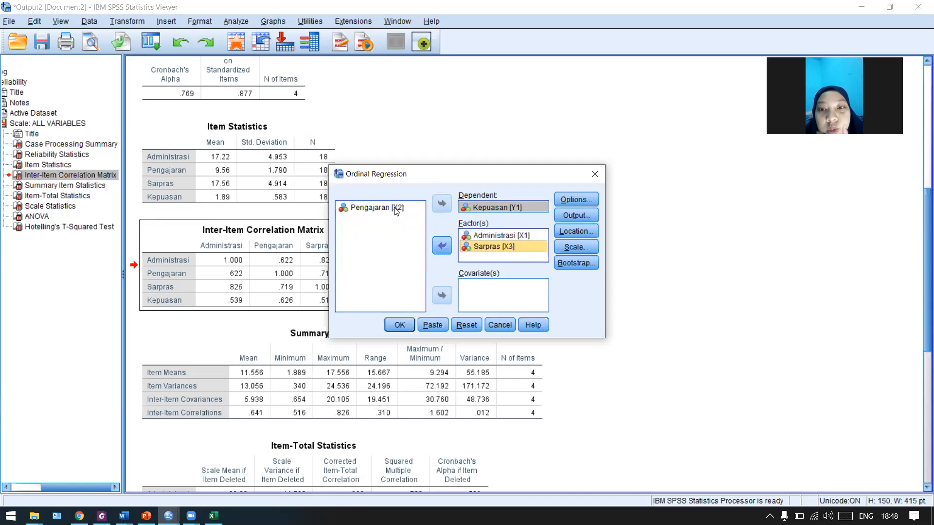
left_click(442, 245)
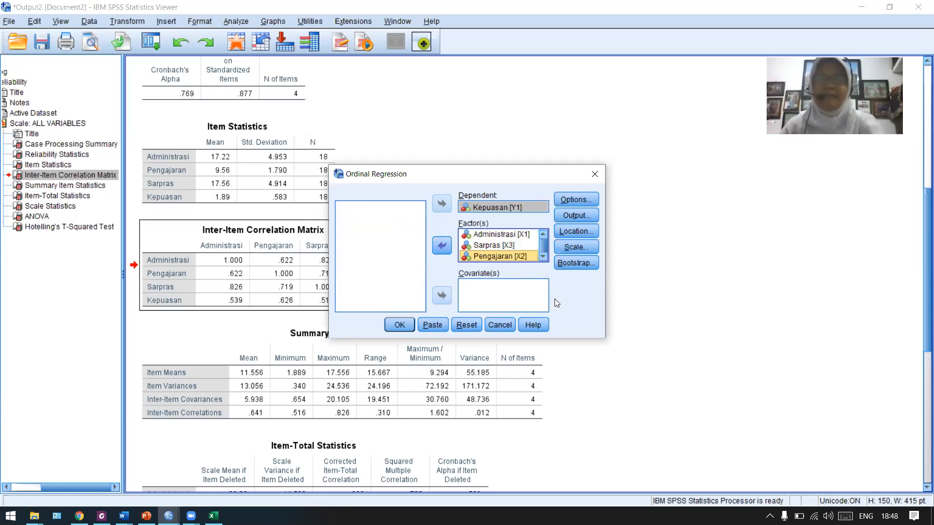
Step: Check the iteration and link options, add the asymptotic correlation of parameter estimates to the output, and run the ordinal regression
left_click(574, 200)
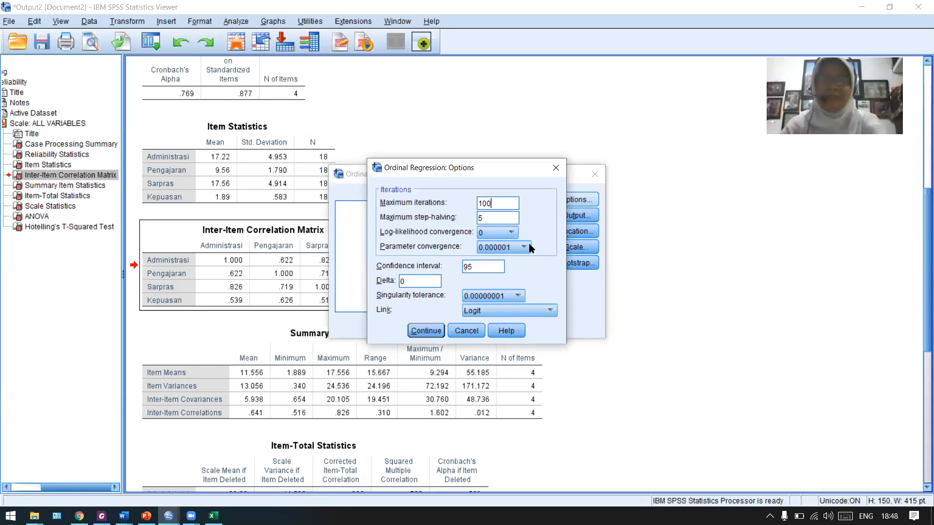
left_click(412, 331)
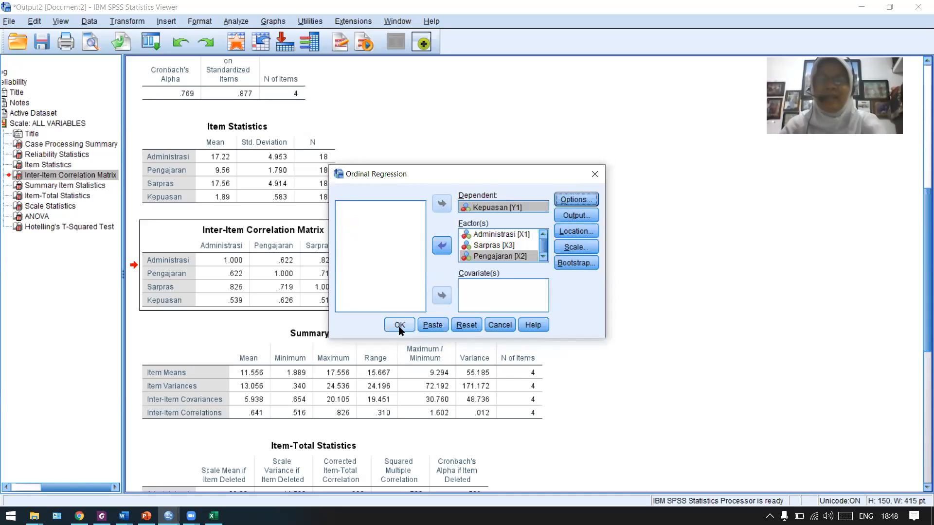
left_click(566, 219)
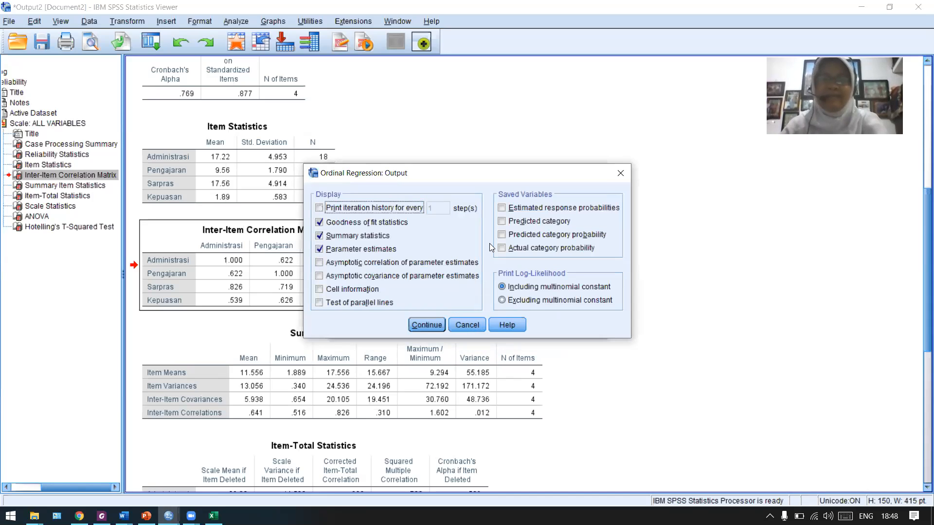
left_click(372, 264)
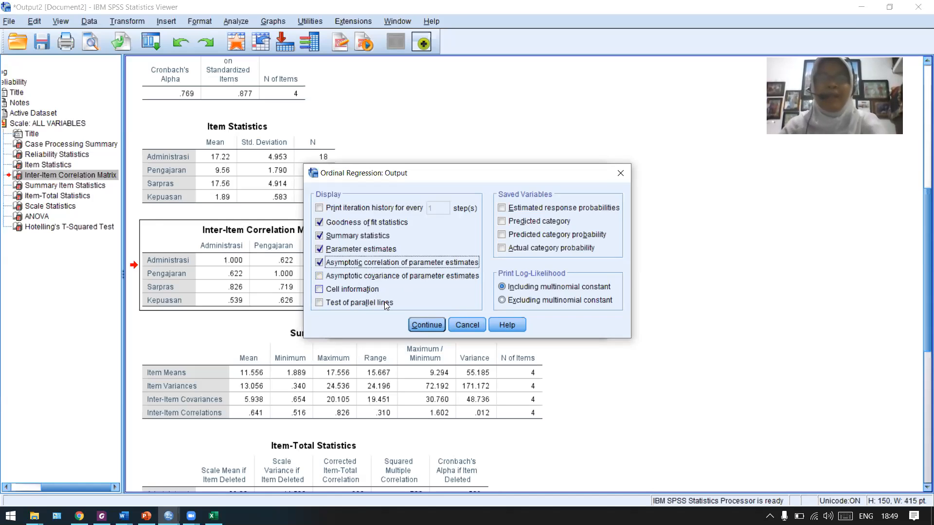
left_click(437, 331)
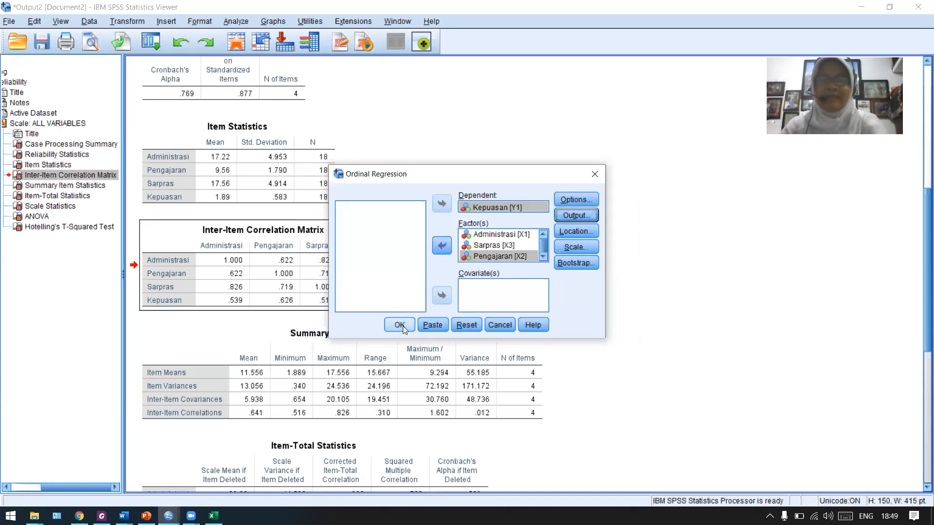
left_click(400, 325)
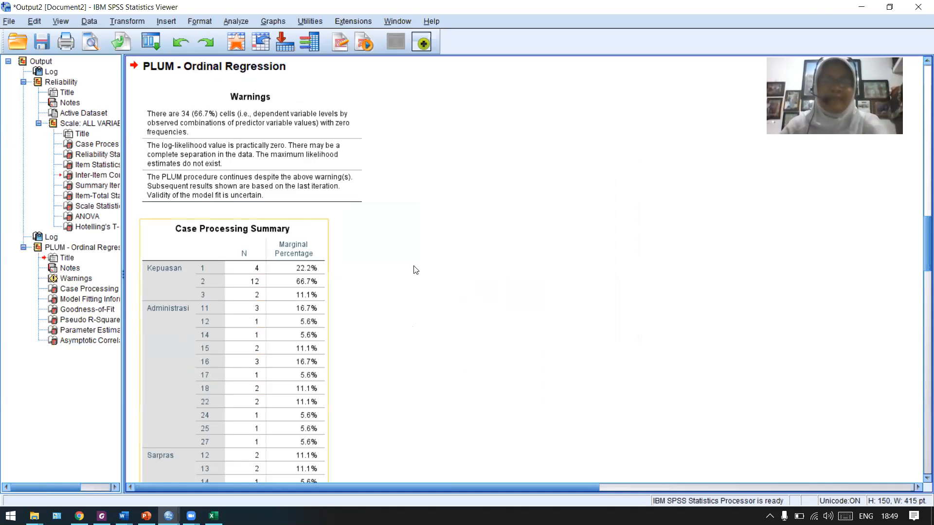
Step: Review the ordinal regression output from the Case Processing Summary through Model Fitting Information, Goodness-of-Fit and Pseudo R-Square to the Parameter Estimates
left_click(437, 272)
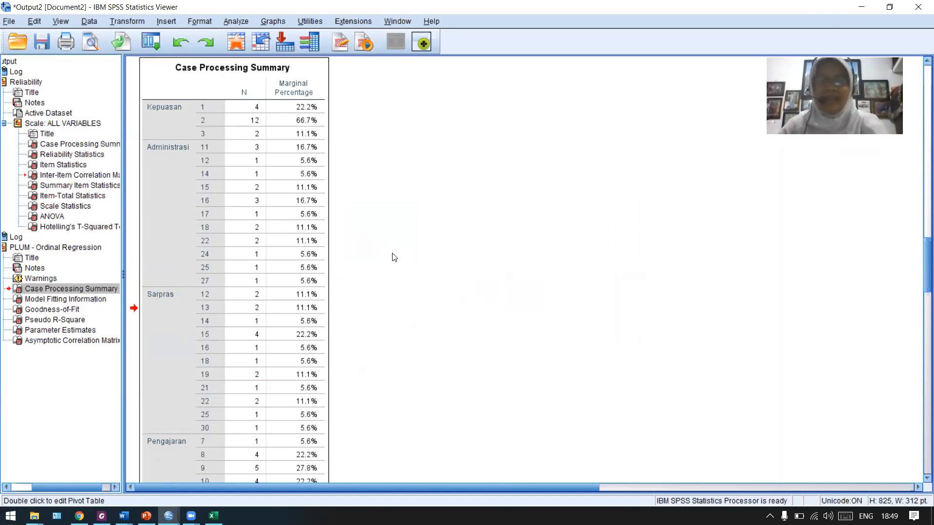
scroll(394, 257, "down", 3)
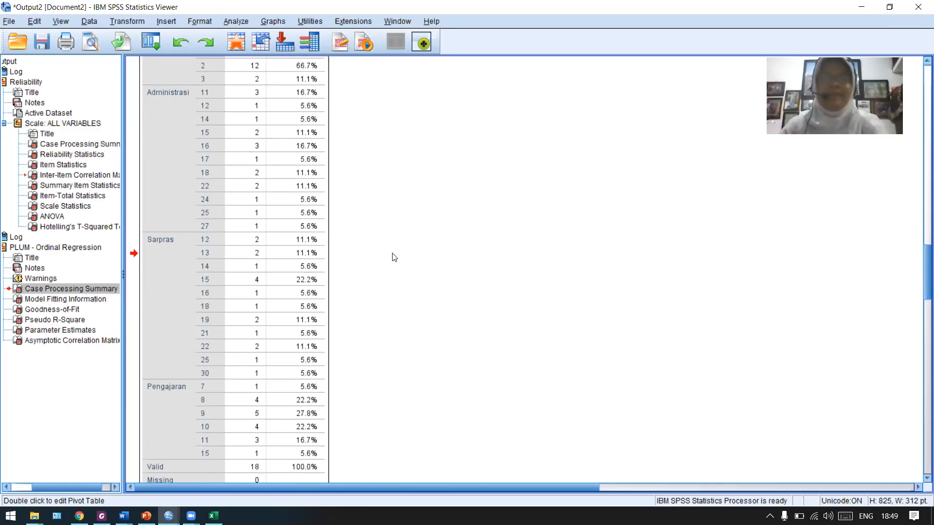
scroll(394, 257, "down", 9)
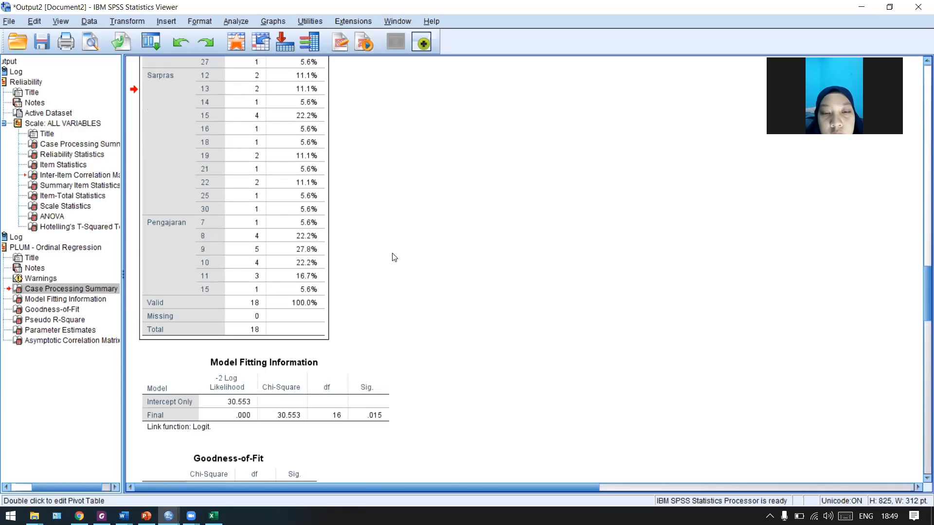
scroll(394, 258, "down", 3)
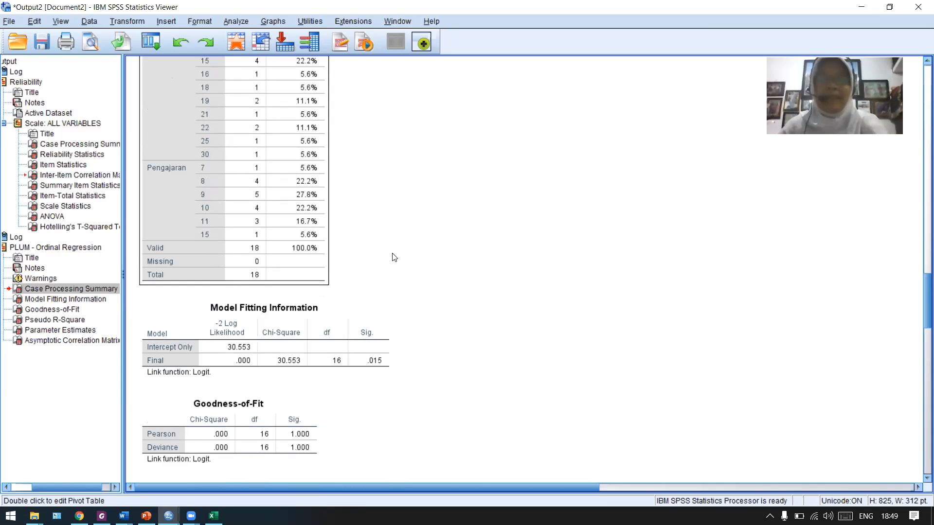
scroll(393, 257, "up", 15)
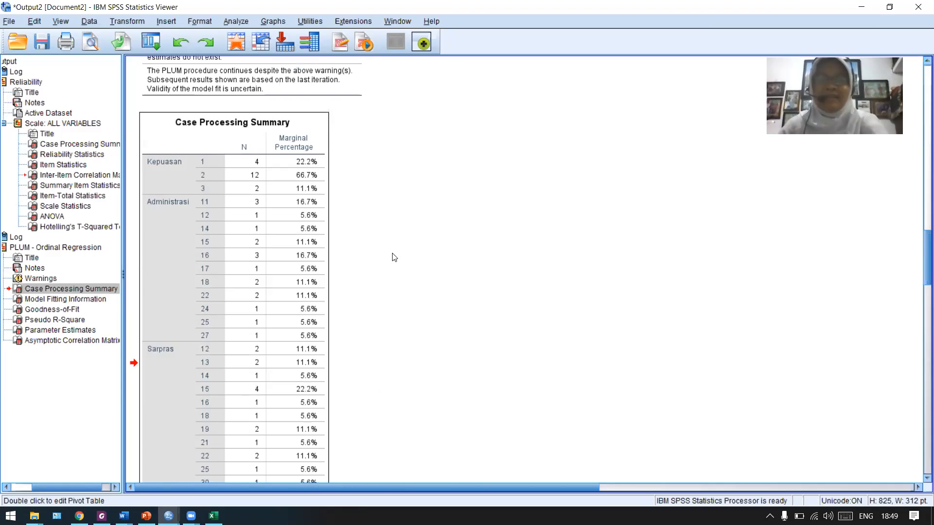
scroll(394, 257, "down", 3)
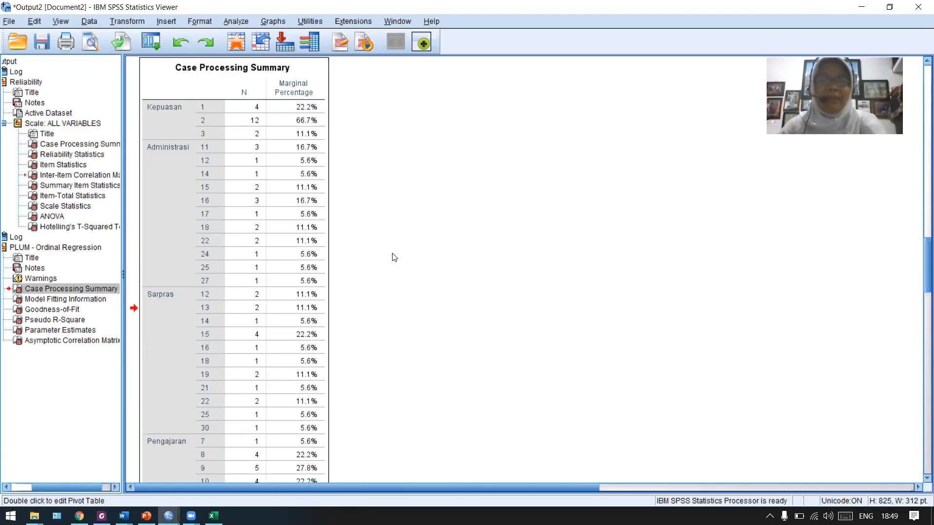
scroll(394, 257, "down", 2)
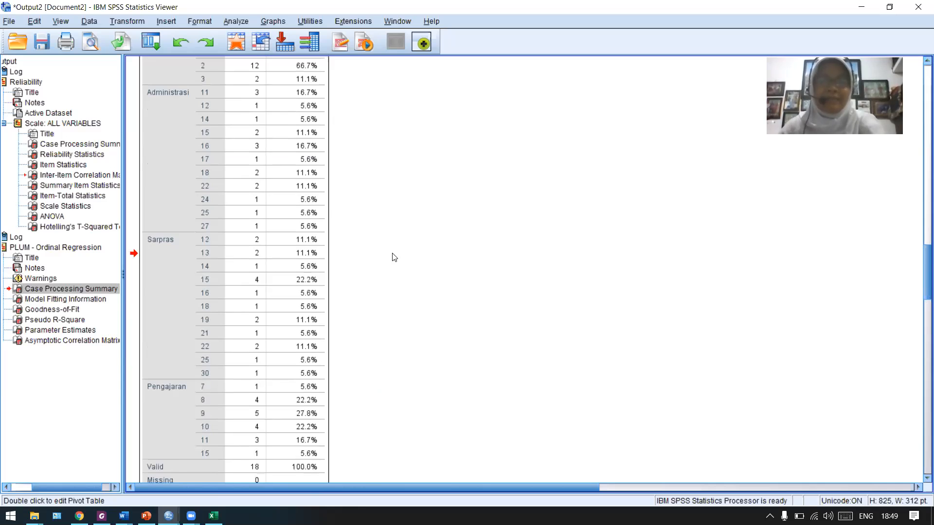
scroll(394, 257, "down", 10)
scroll(452, 266, "down", 20)
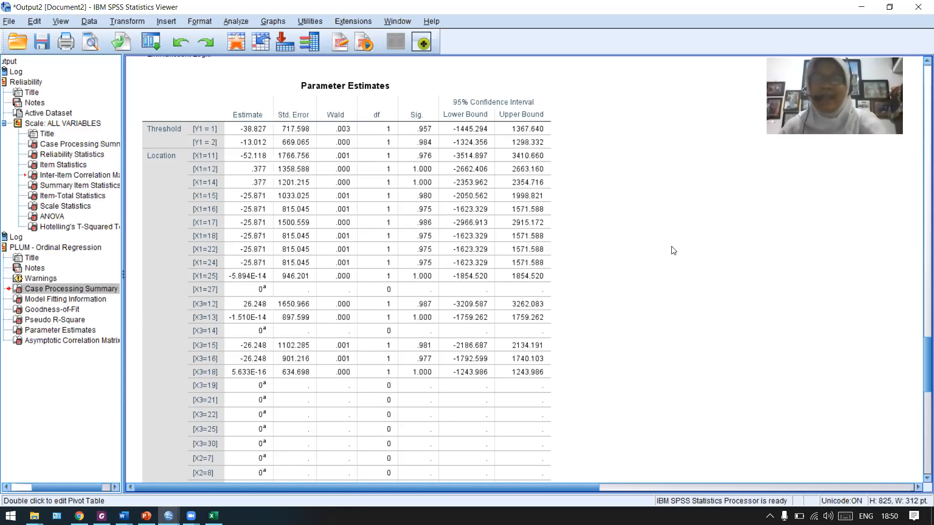
scroll(673, 251, "up", 3)
scroll(673, 250, "up", 3)
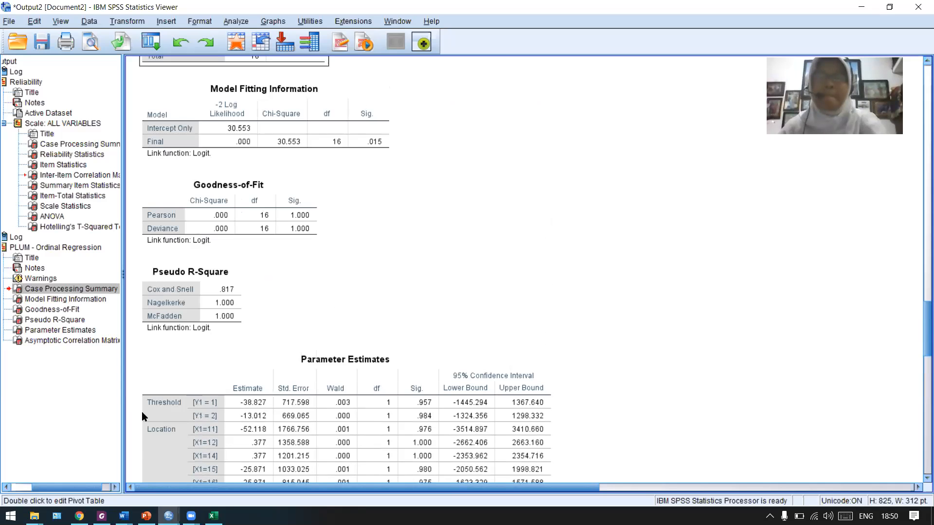
Step: Leave the output for the Data Editor, check the variable definitions of X1, X2, X3 and Y1, and return to the data values
left_click(919, 14)
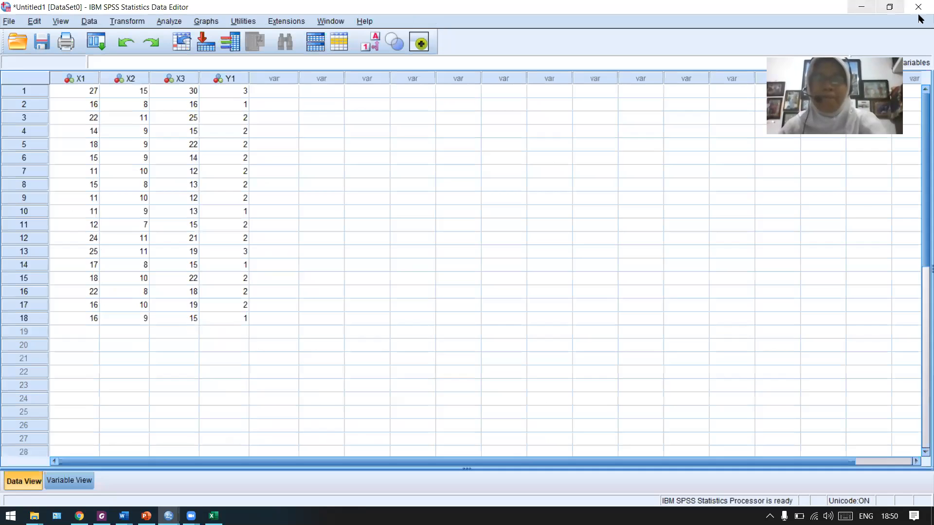
left_click(306, 305)
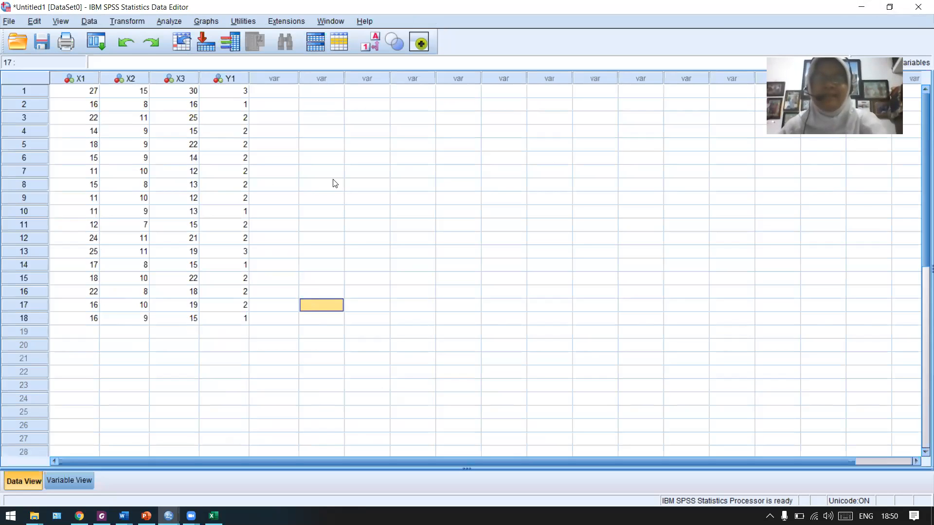
left_click(304, 147)
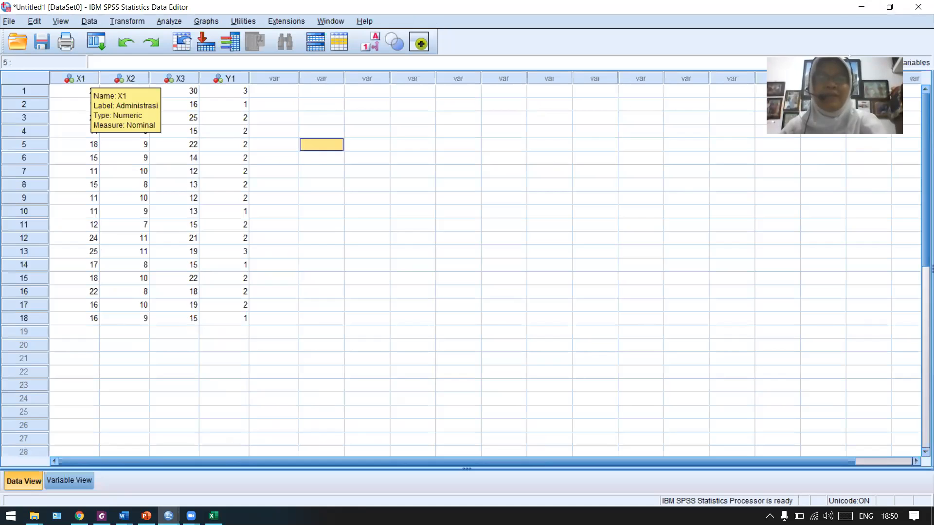
left_click(75, 476)
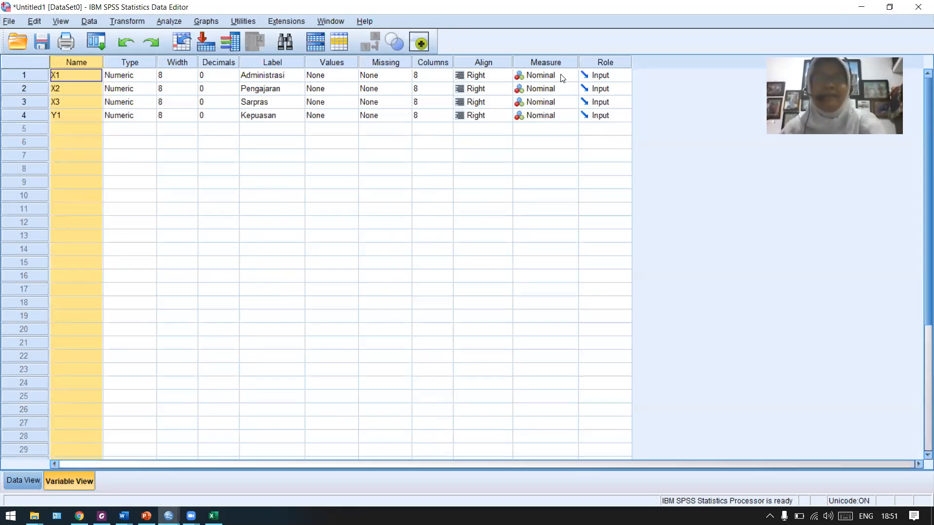
left_click(507, 161)
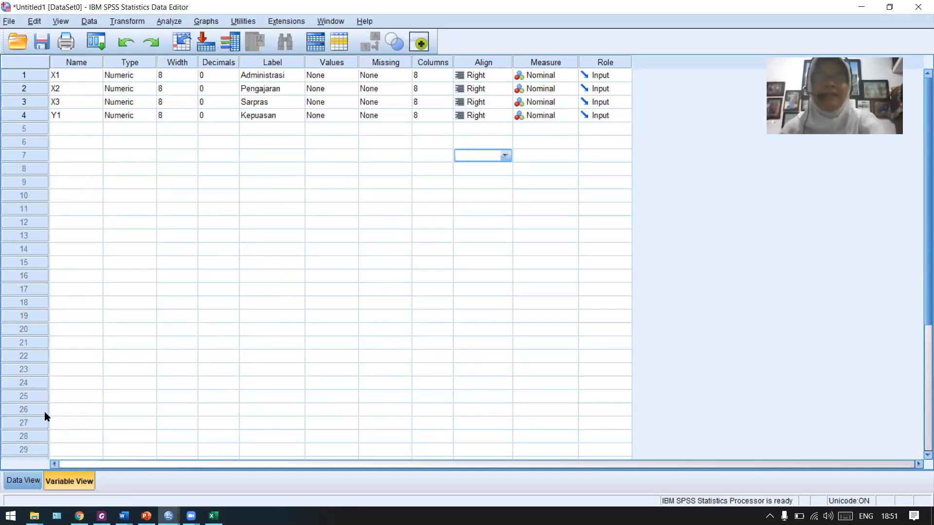
left_click(19, 483)
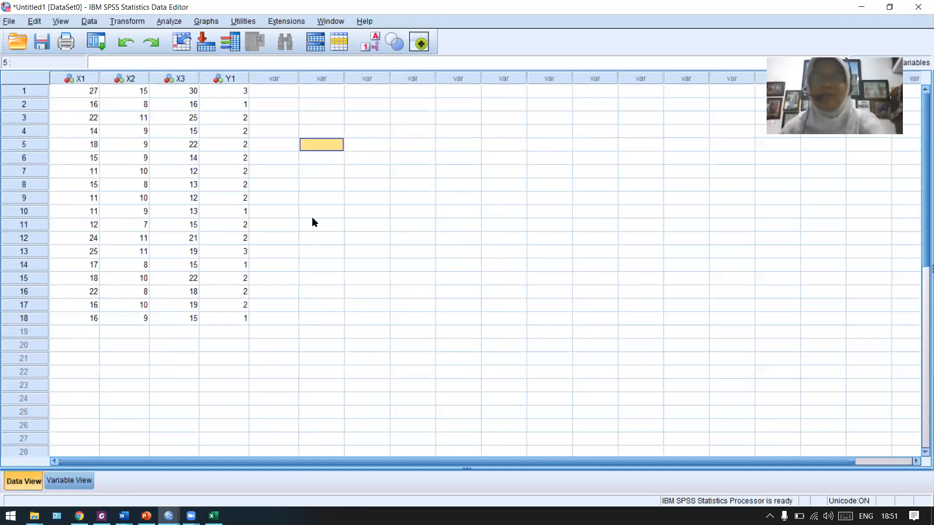
Step: Reopen the ordinal regression setup and remove Administrasi [X1], Sarpras [X3] and Pengajaran [X2] from the factors
left_click(168, 22)
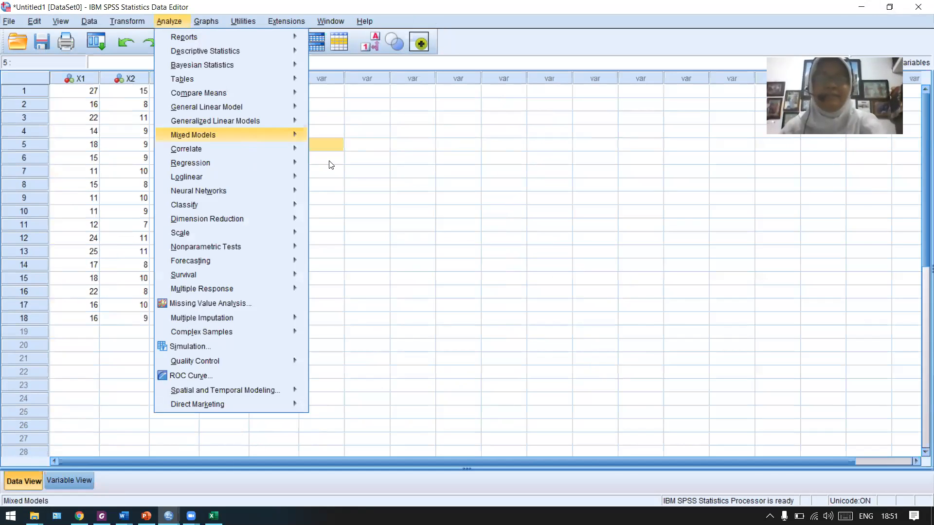
mouse_move(219, 163)
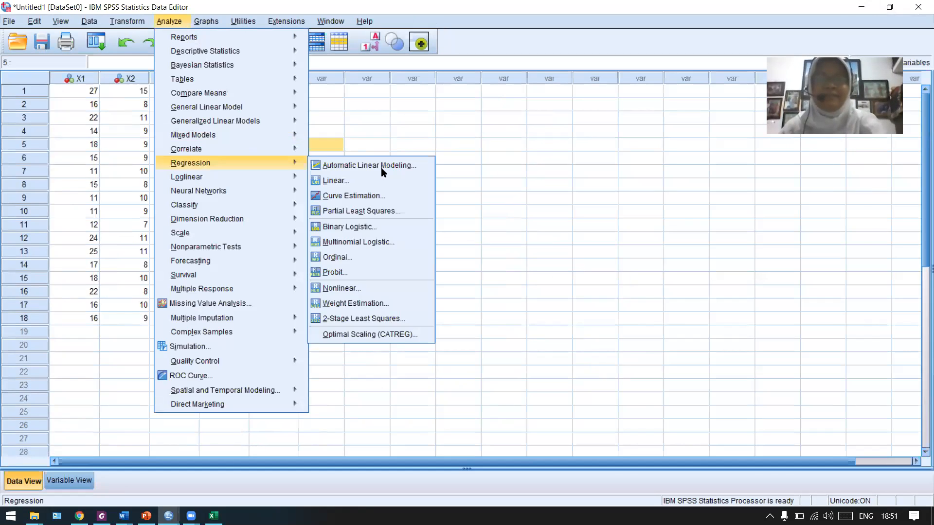
left_click(407, 255)
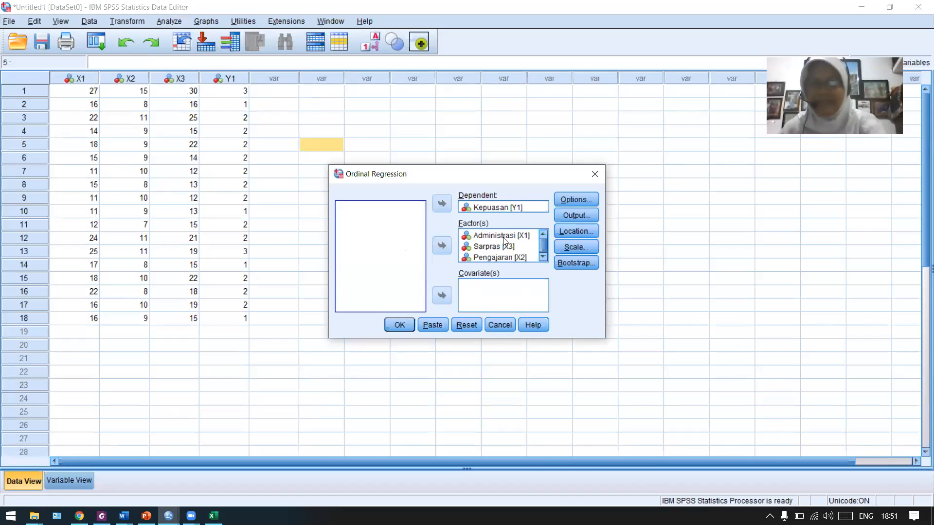
left_click(495, 256)
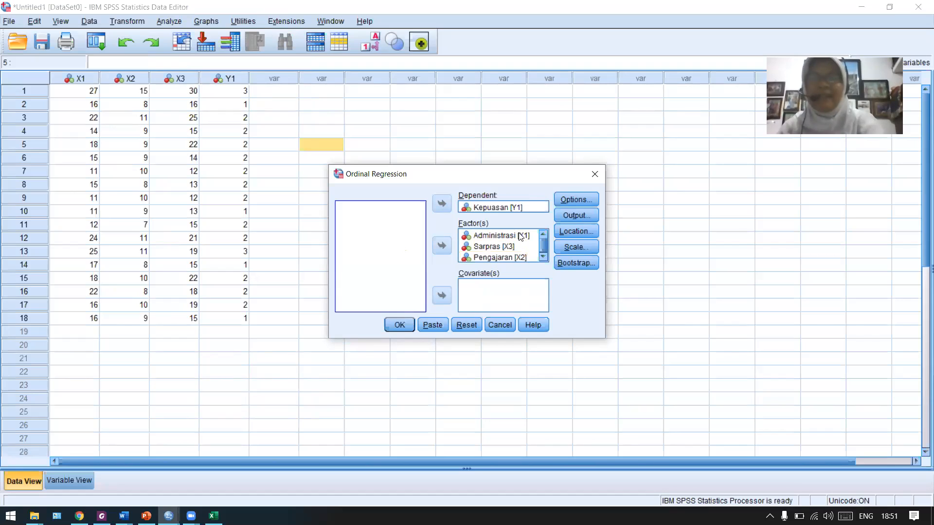
double_click(466, 238)
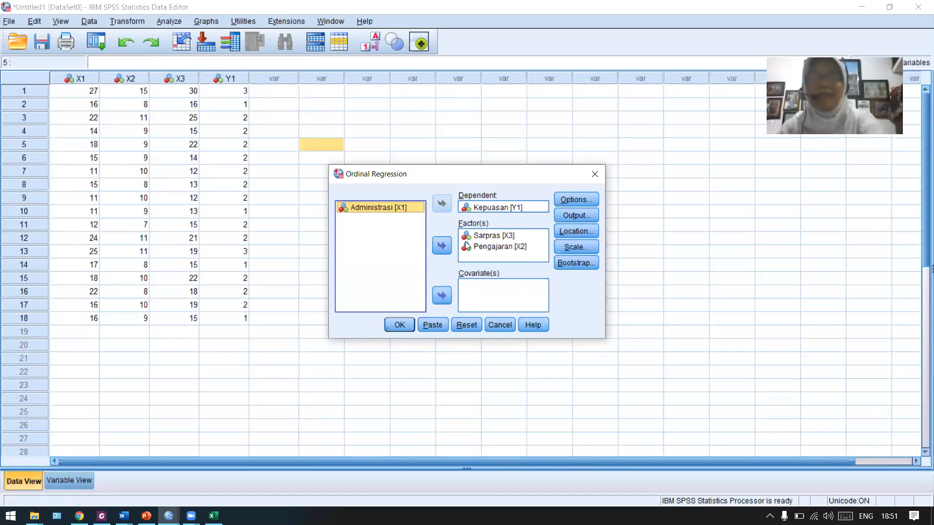
double_click(465, 239)
Step: Assign Administrasi [X1], Sarpras [X3] and Pengajaran [X2] as covariates of the ordinal regression
left_click_drag(374, 242, 377, 213)
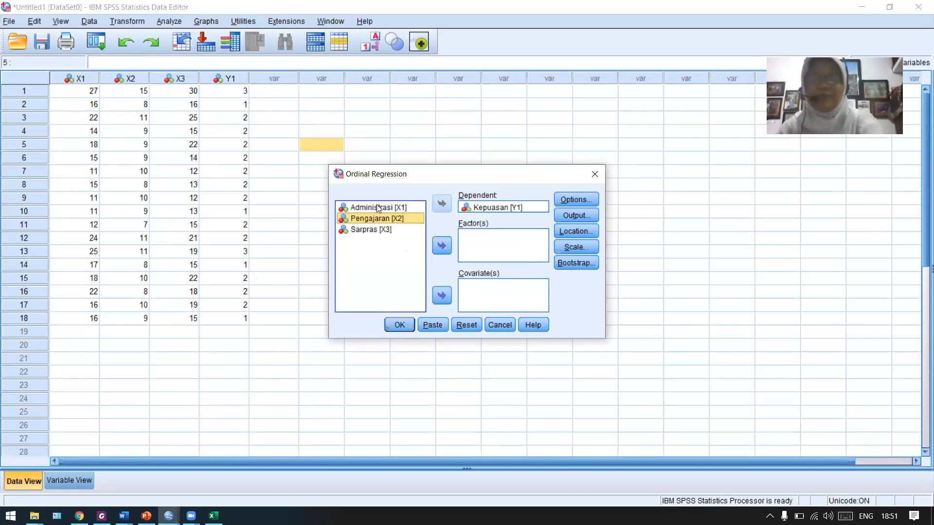
left_click(378, 208)
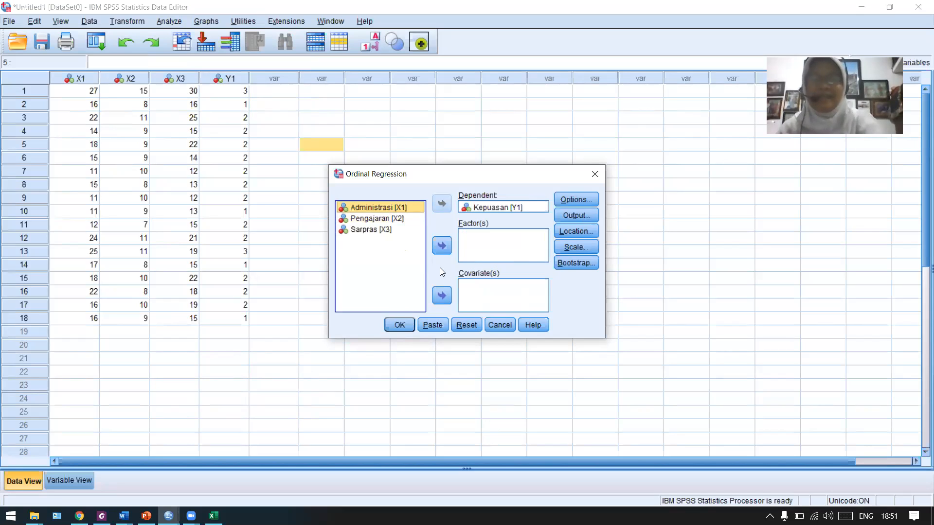
left_click(441, 295)
left_click(442, 295)
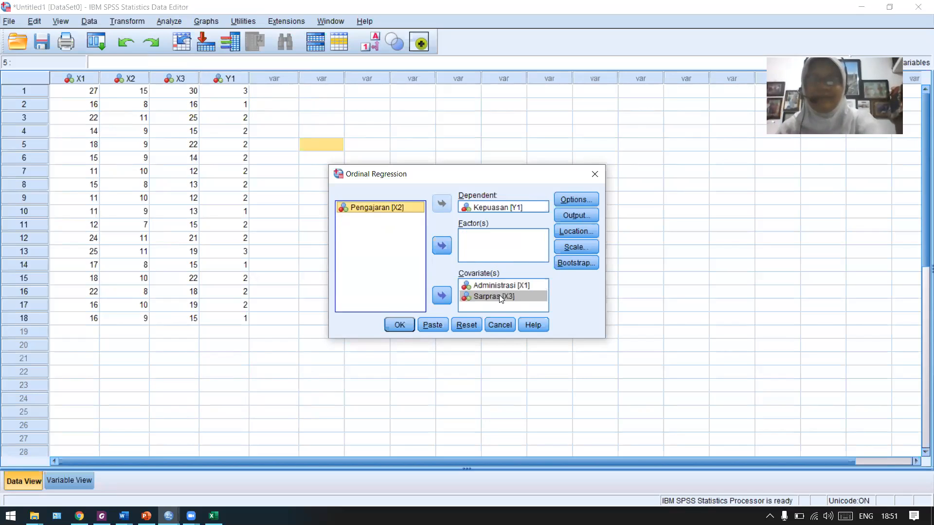
left_click(441, 295)
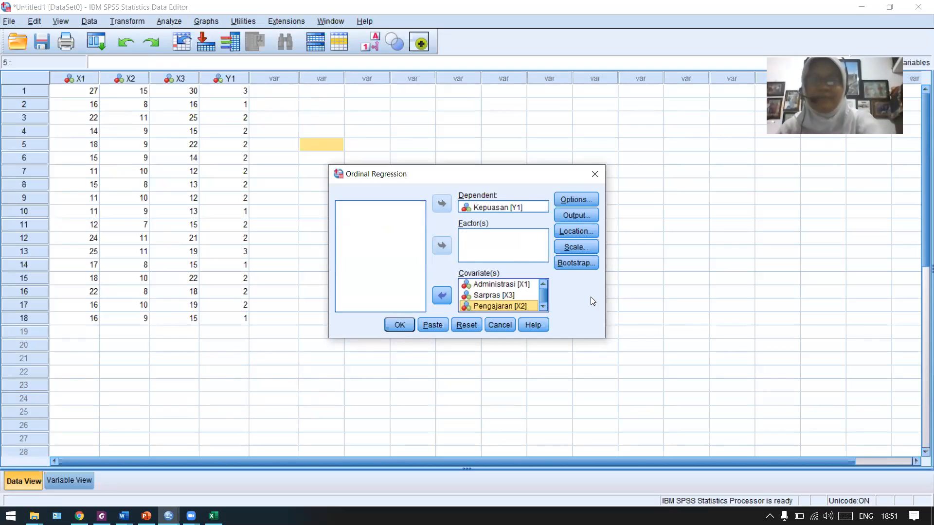
Step: Check the iteration and Logit link options, keep them, and run the ordinal regression with the covariates
left_click(590, 202)
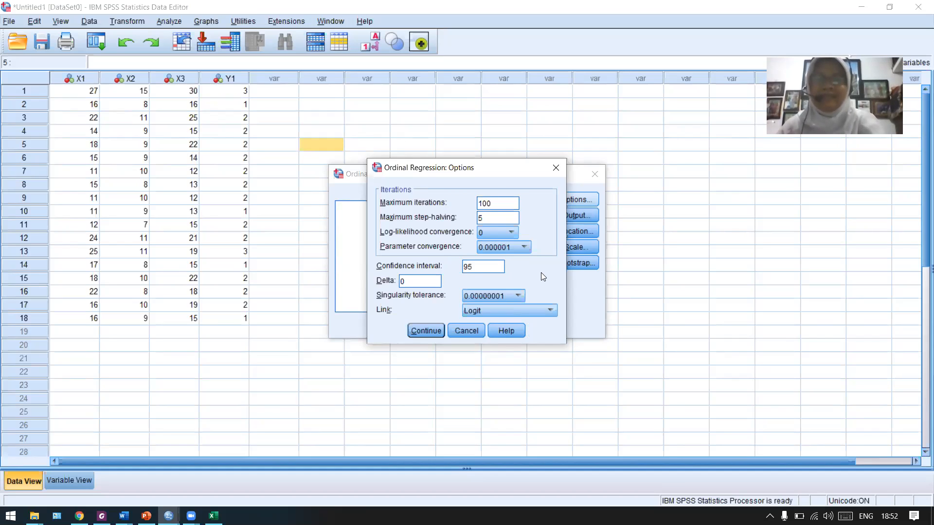
key("Return")
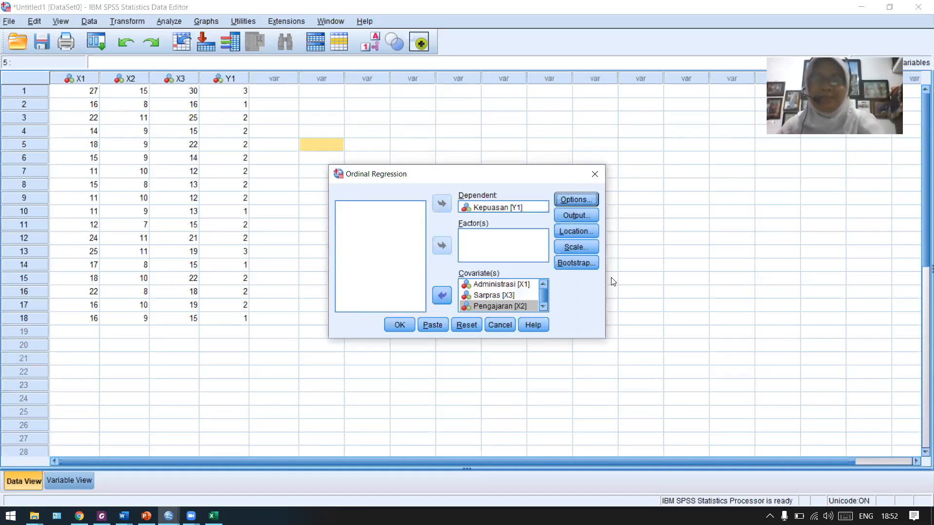
left_click(402, 322)
left_click(730, 89)
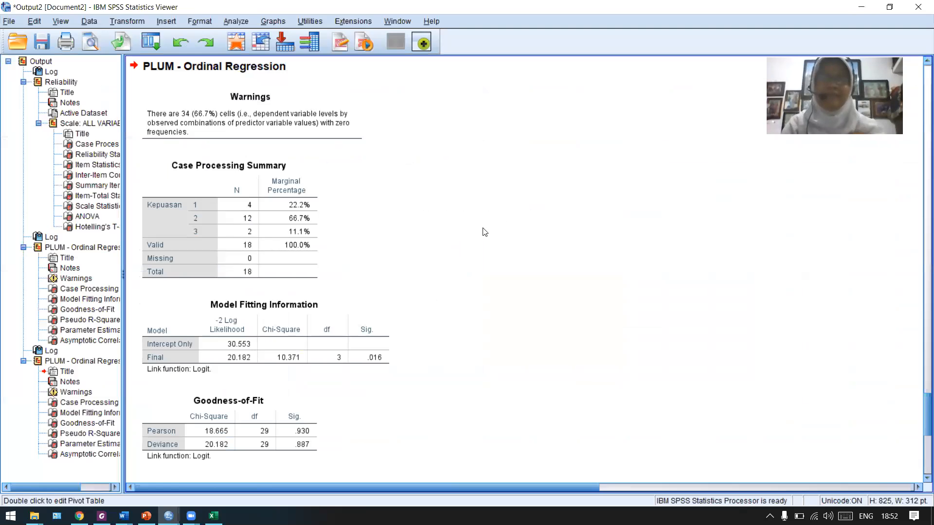
Step: Examine the new output's Parameter Estimates and Asymptotic Correlation Matrix, and return to its Case Processing Summary
left_click(300, 229)
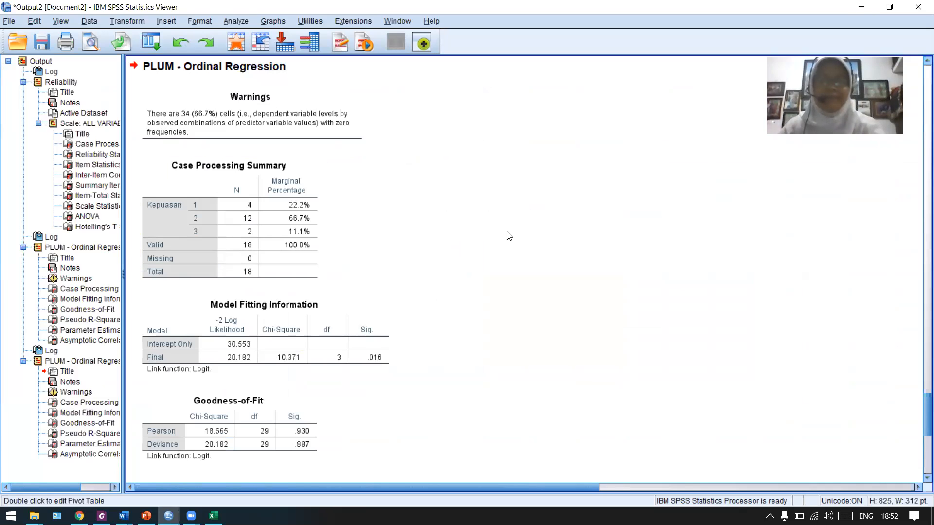
scroll(508, 235, "down", 7)
scroll(442, 228, "down", 1)
left_click(442, 228)
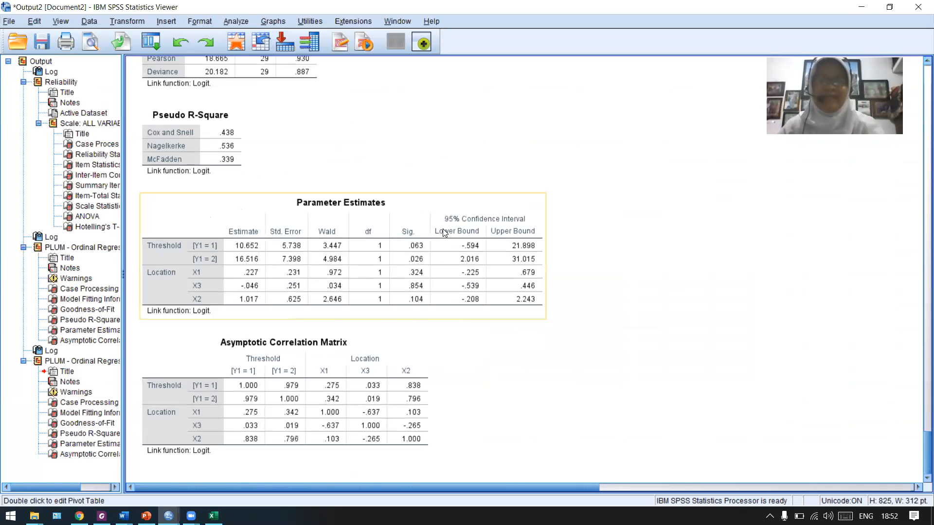
left_click(590, 241)
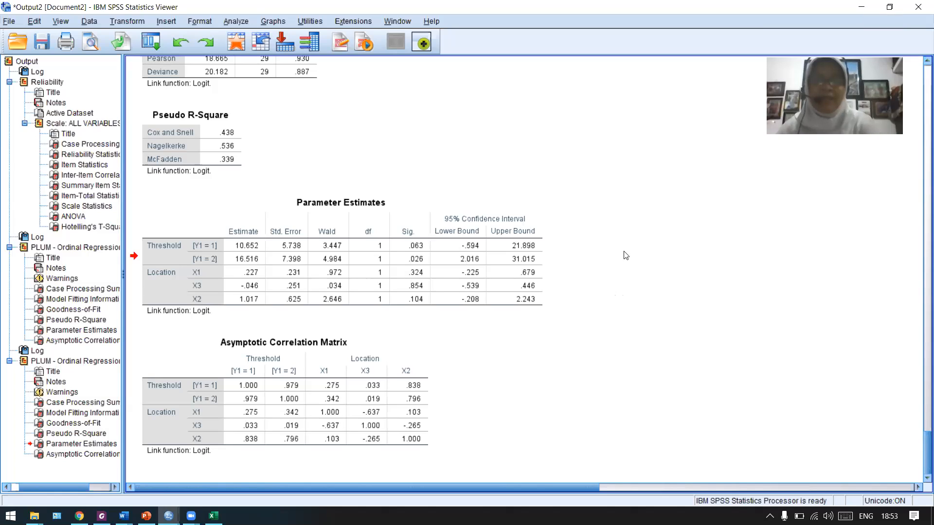
scroll(455, 340, "up", 1)
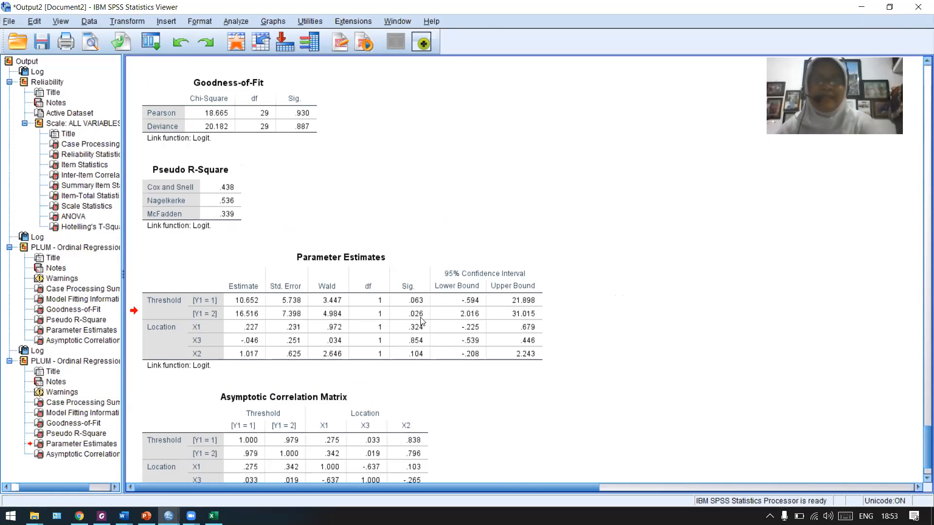
scroll(422, 321, "up", 4)
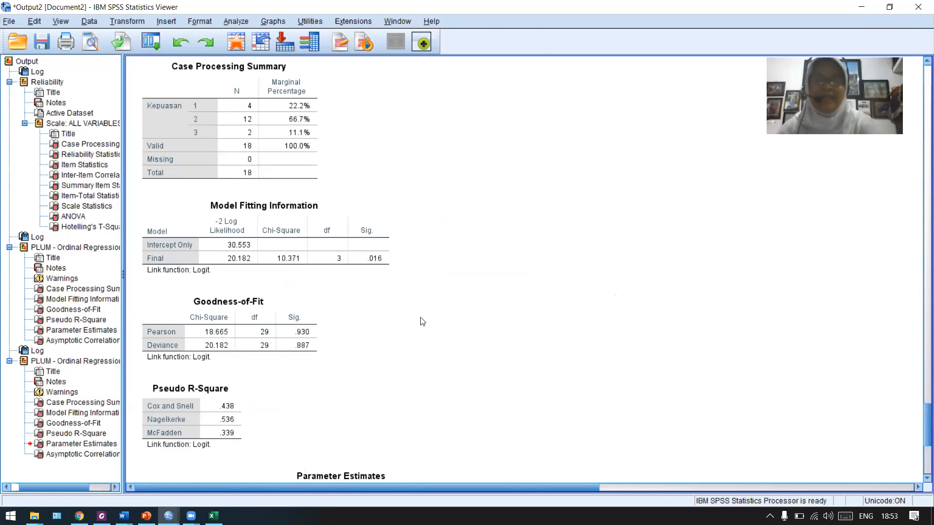
scroll(407, 255, "up", 2)
left_click(407, 254)
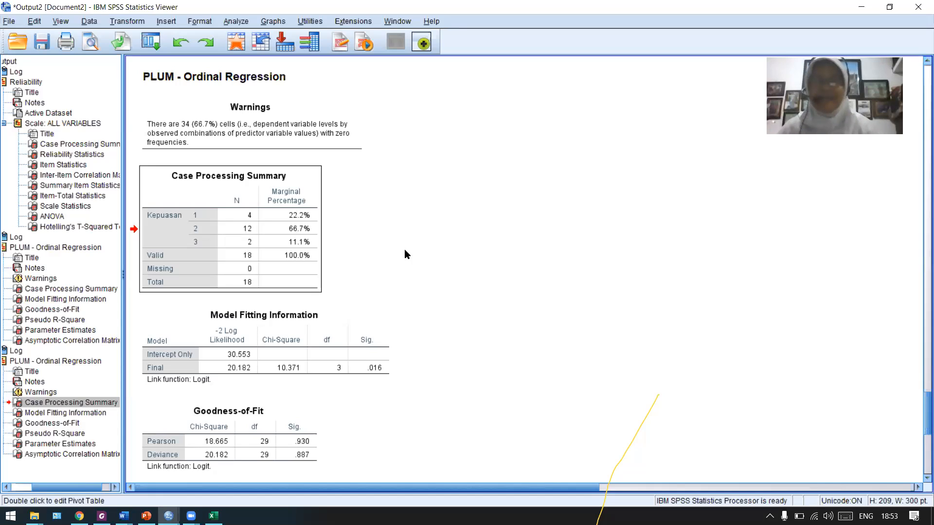
Step: Review Model Fitting Information, Goodness-of-Fit and Pseudo R-Square, continuing through the Parameter Estimates to the Asymptotic Correlation Matrix
scroll(490, 251, "down", 3)
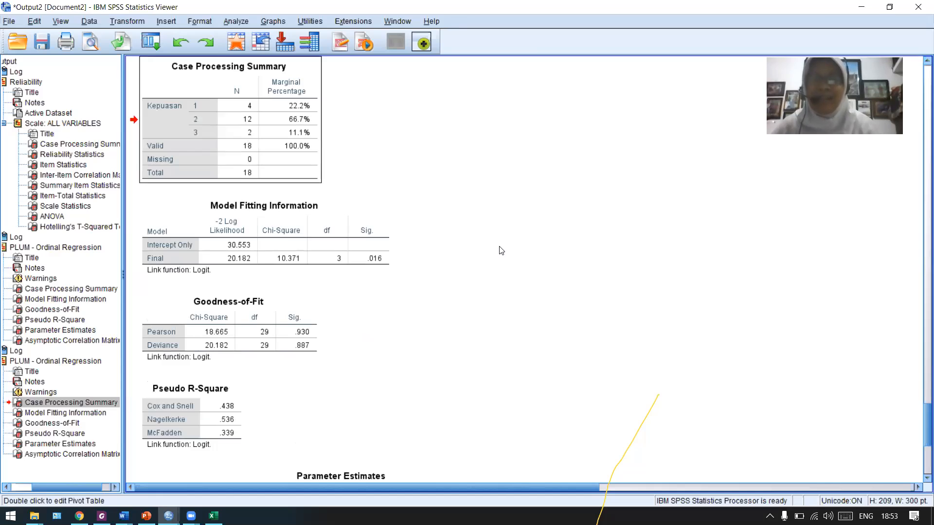
scroll(501, 250, "down", 3)
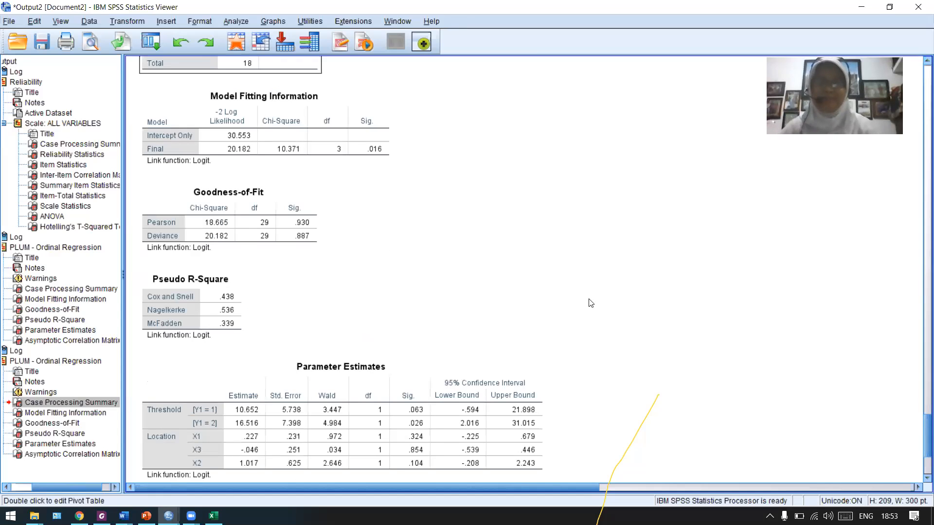
scroll(585, 396, "down", 2)
left_click(200, 370)
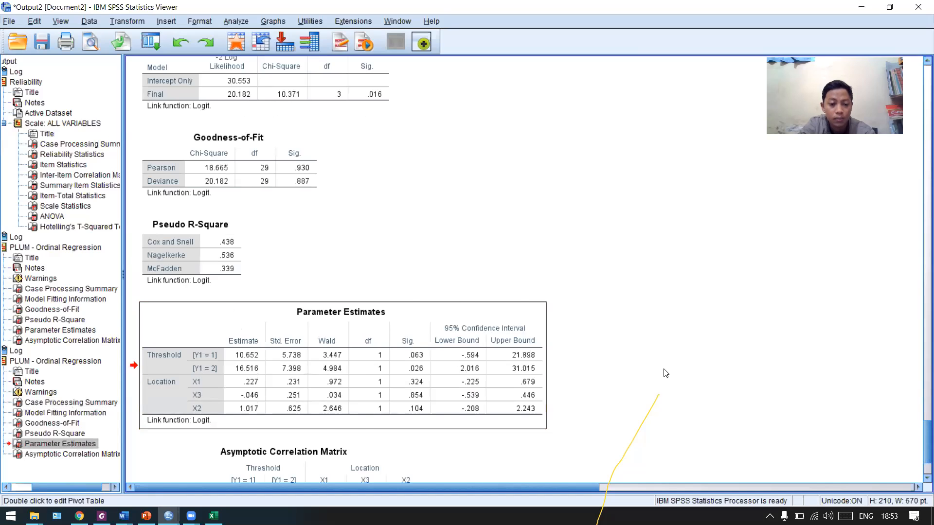
scroll(666, 374, "down", 3)
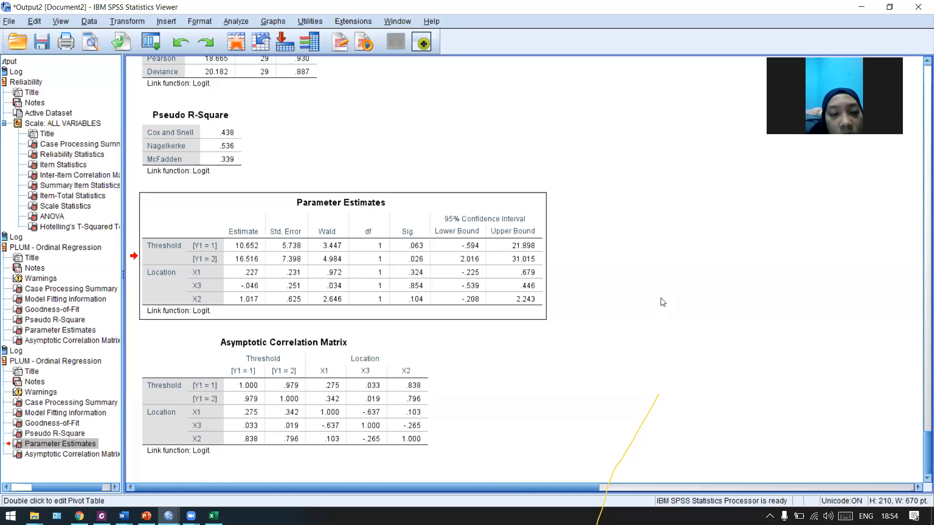
Step: Revisit the Case Processing Summary and model fit tables, and examine the threshold and location estimates in the Parameter Estimates table
scroll(662, 302, "up", 3)
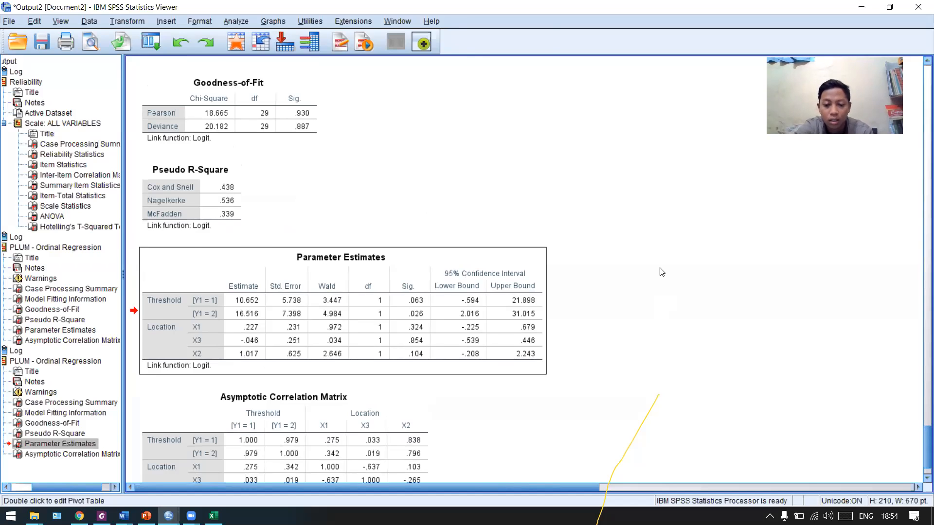
scroll(662, 272, "up", 3)
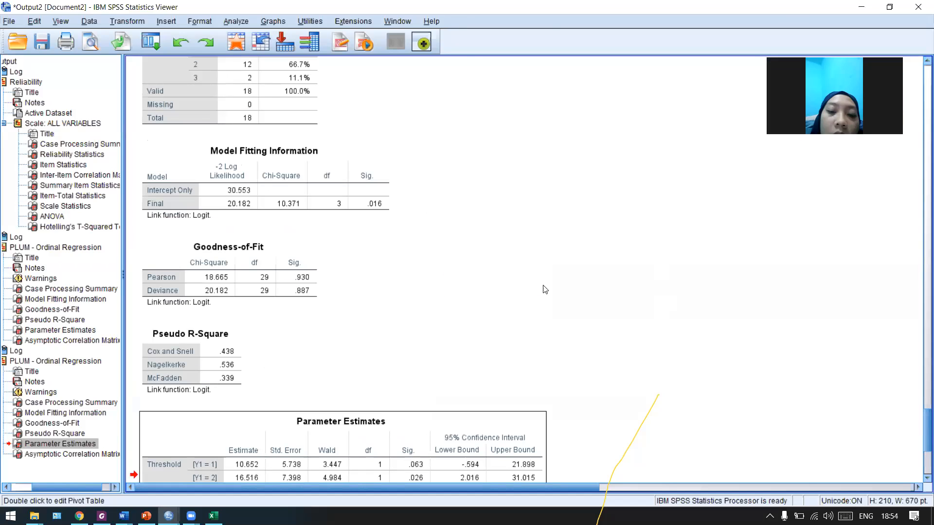
scroll(544, 289, "up", 2)
left_click(269, 161)
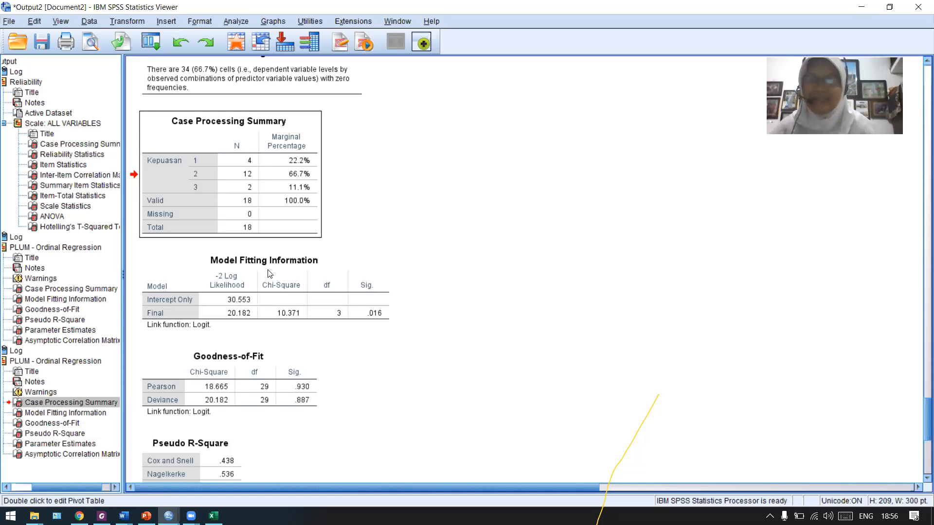
scroll(267, 277, "down", 6)
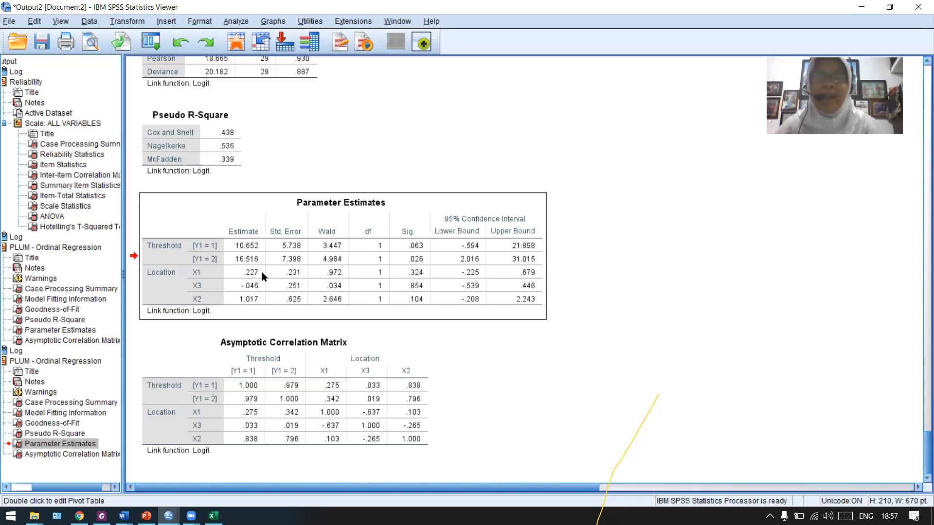
left_click(261, 242)
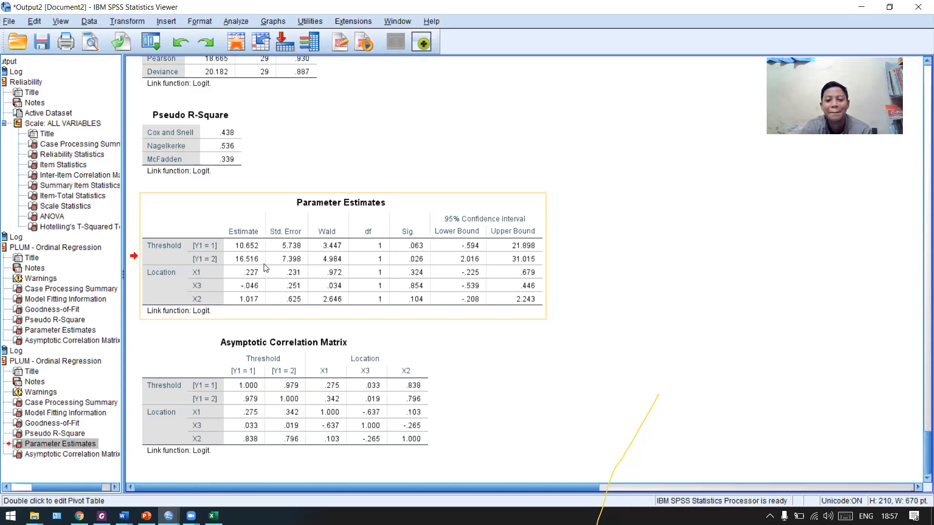
left_click(731, 307)
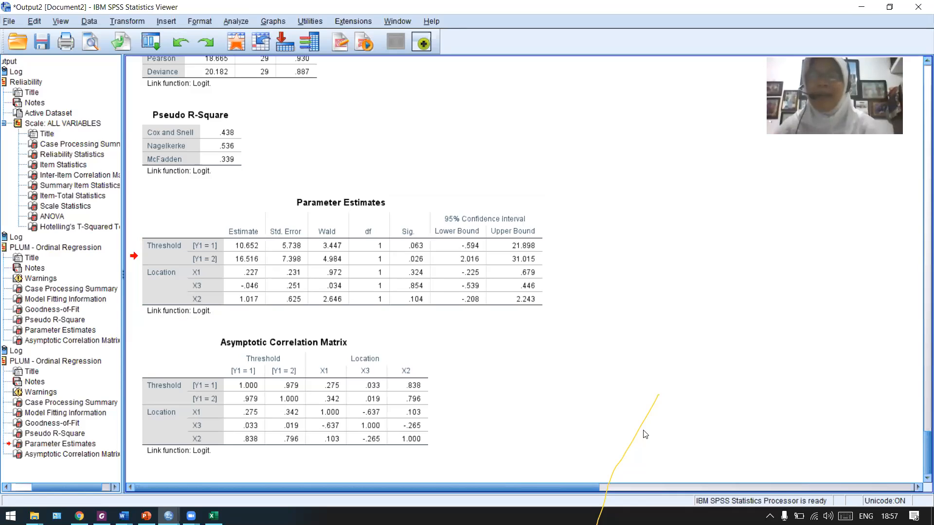